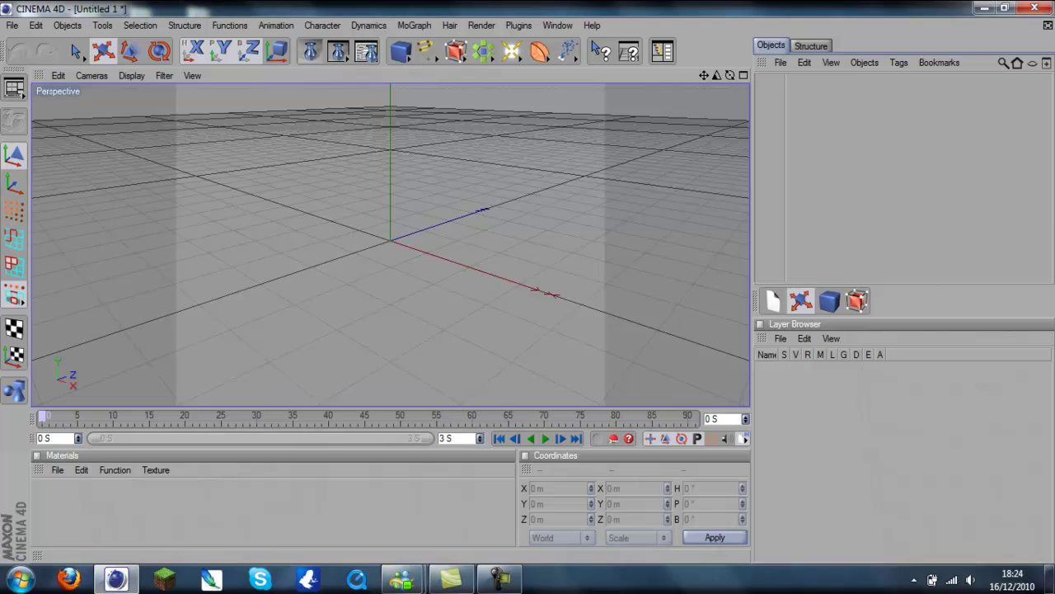
Step: Add a MoGraph Text object, orbit to face it, and shift it to the right
click(413, 25)
click(437, 155)
drag(495, 330, 462, 280)
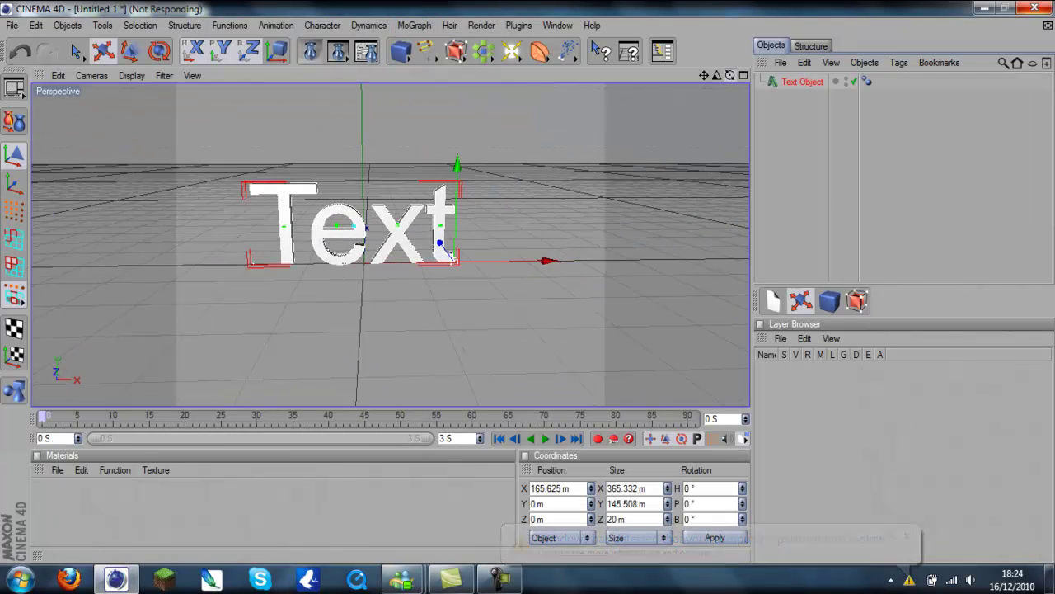
drag(429, 239, 461, 243)
Step: Edit the Text object's attributes so it reads Mark, 60 m deep, with Subdivision 2
key(shift+F5)
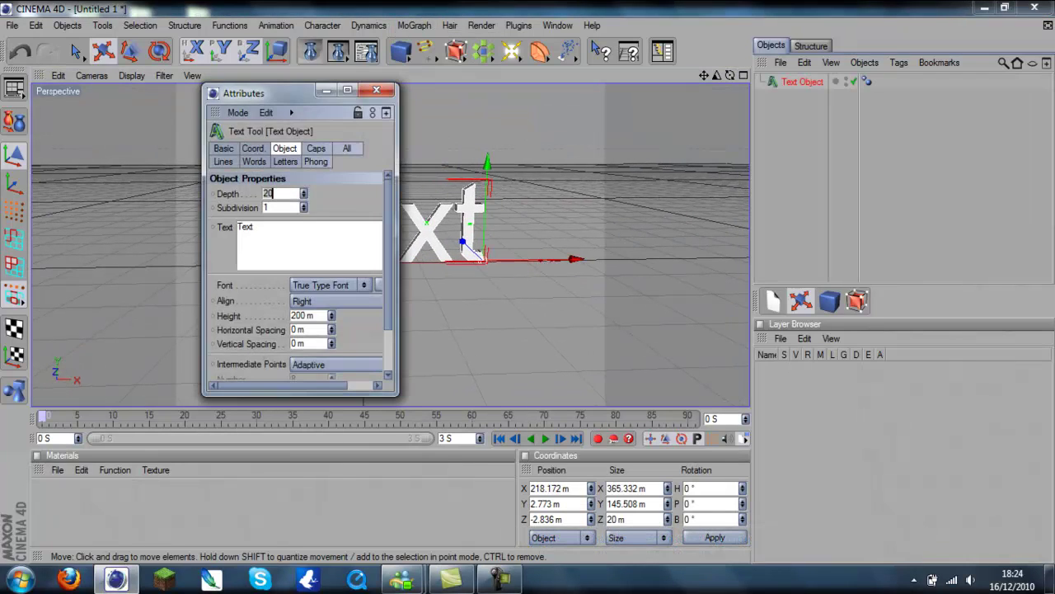
click(378, 284)
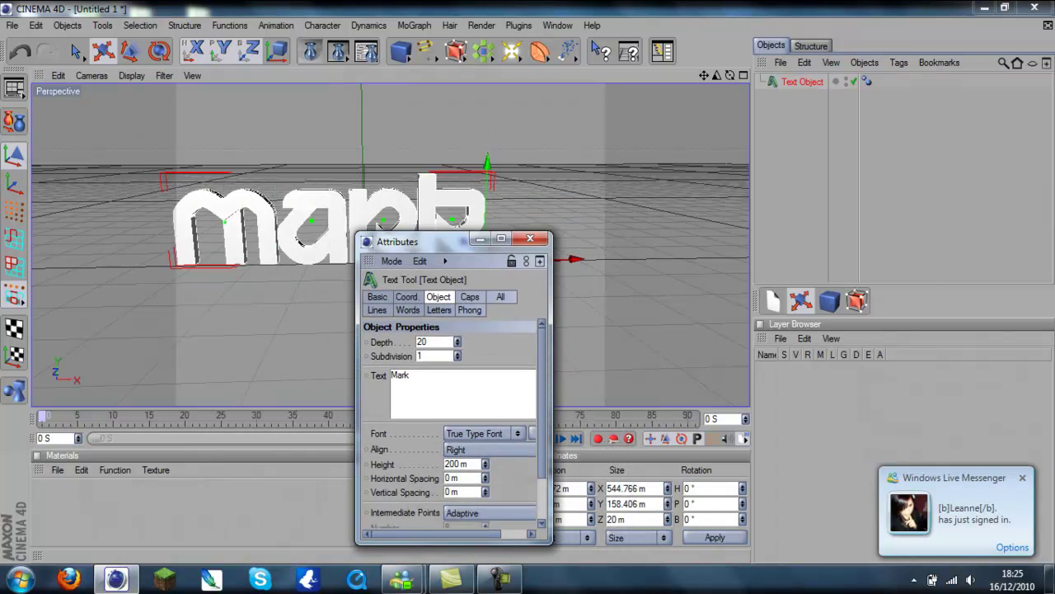
text(2)
key(Return)
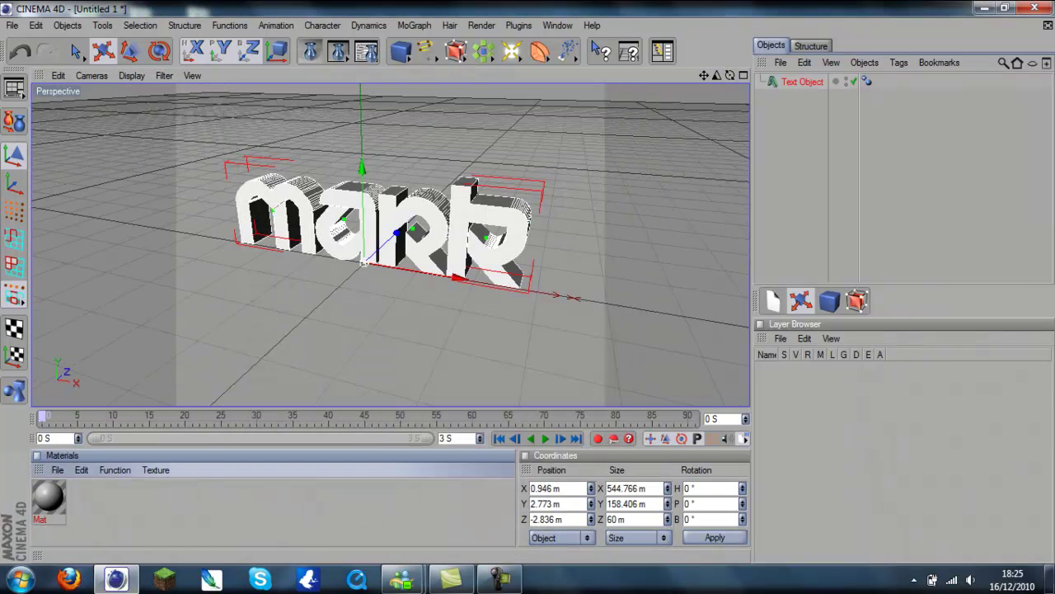
Step: Load the blue Nukei material and add a copy of the Mark text shifted back along Z
click(58, 469)
click(235, 405)
right_click(796, 81)
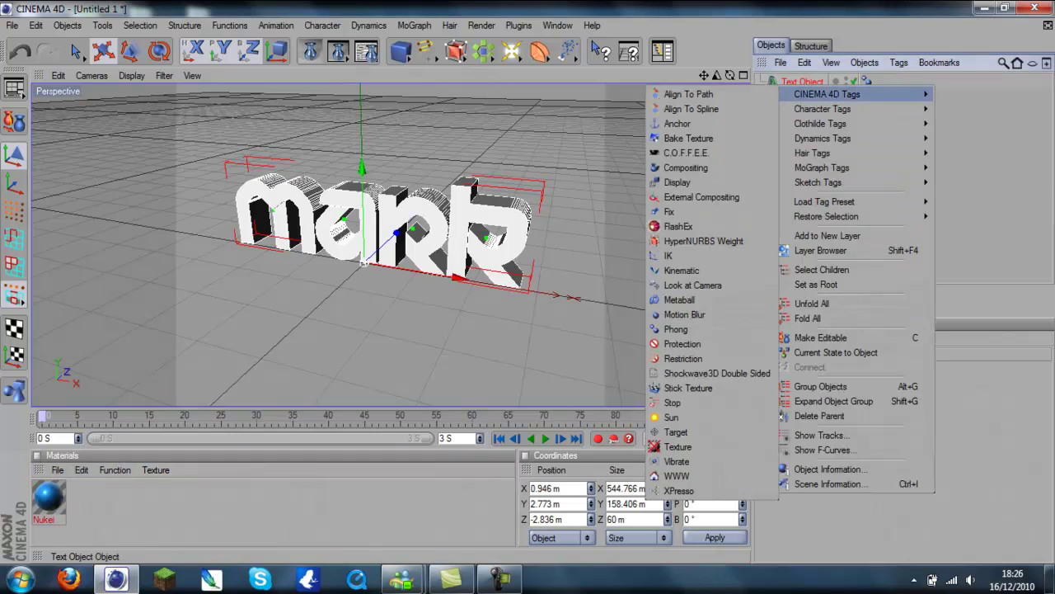
click(812, 283)
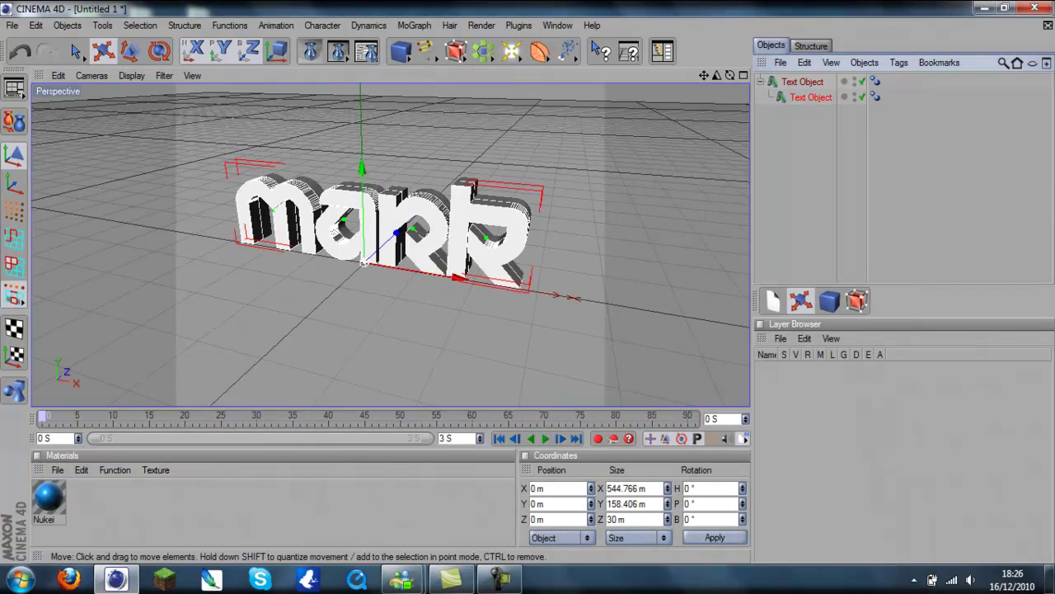
drag(429, 263, 468, 262)
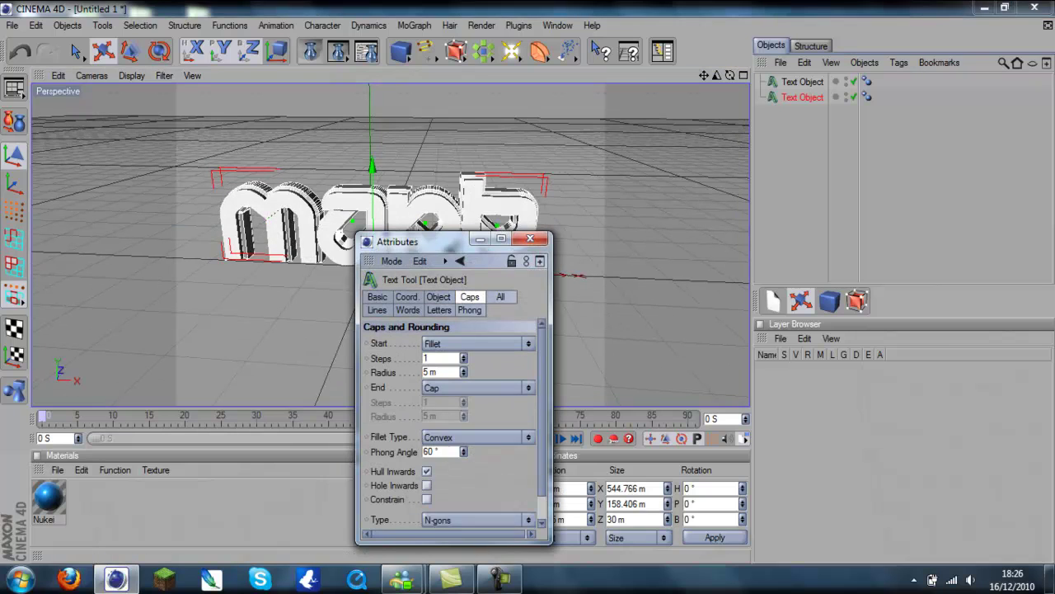
click(530, 239)
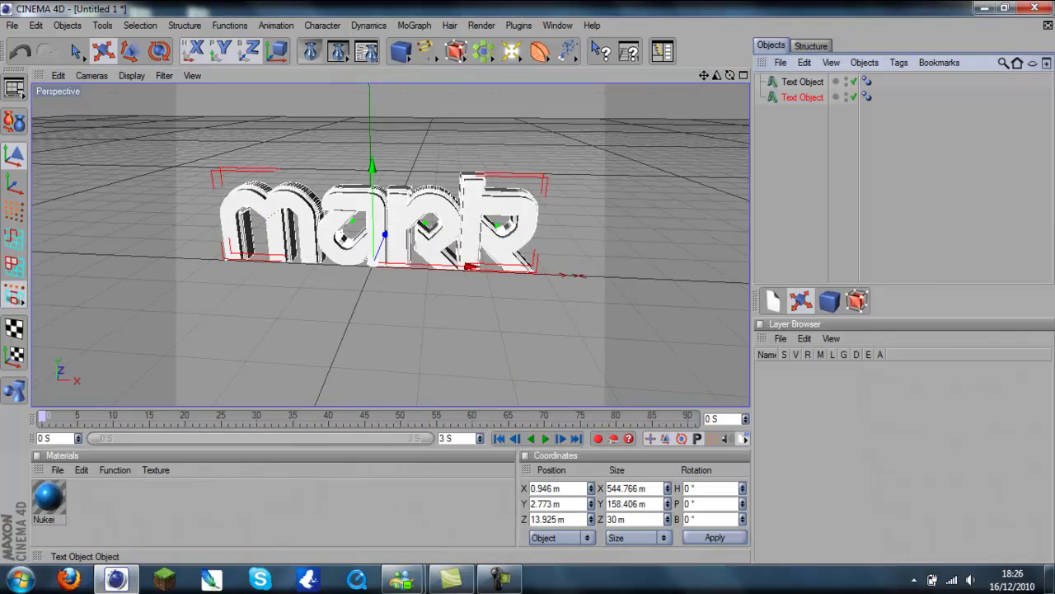
Step: Recolour the Nukei material's diffuse to dark grey and apply it to the upper Text Object
click(802, 81)
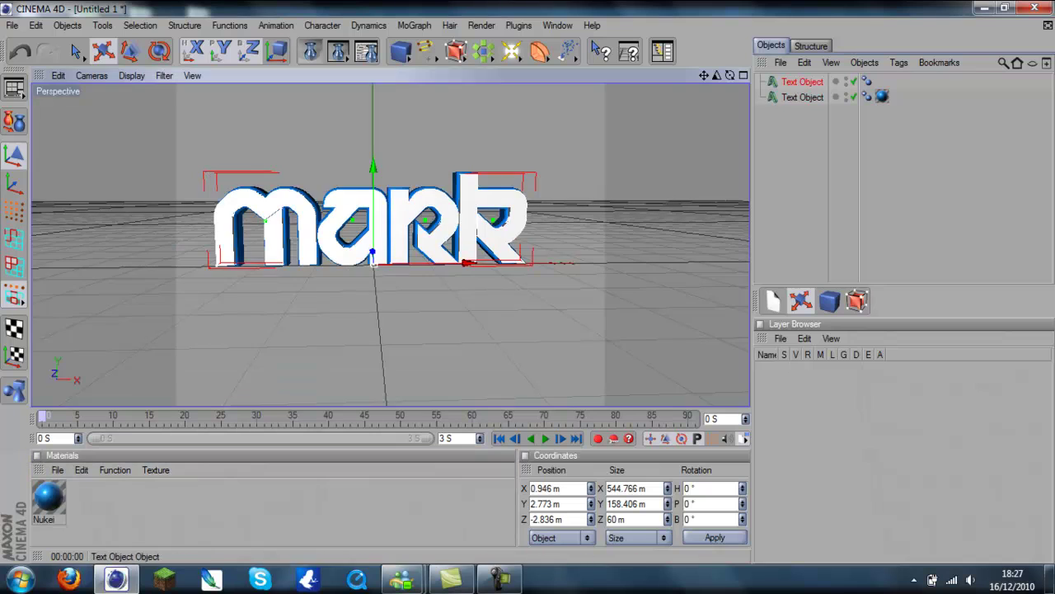
double_click(48, 497)
click(256, 273)
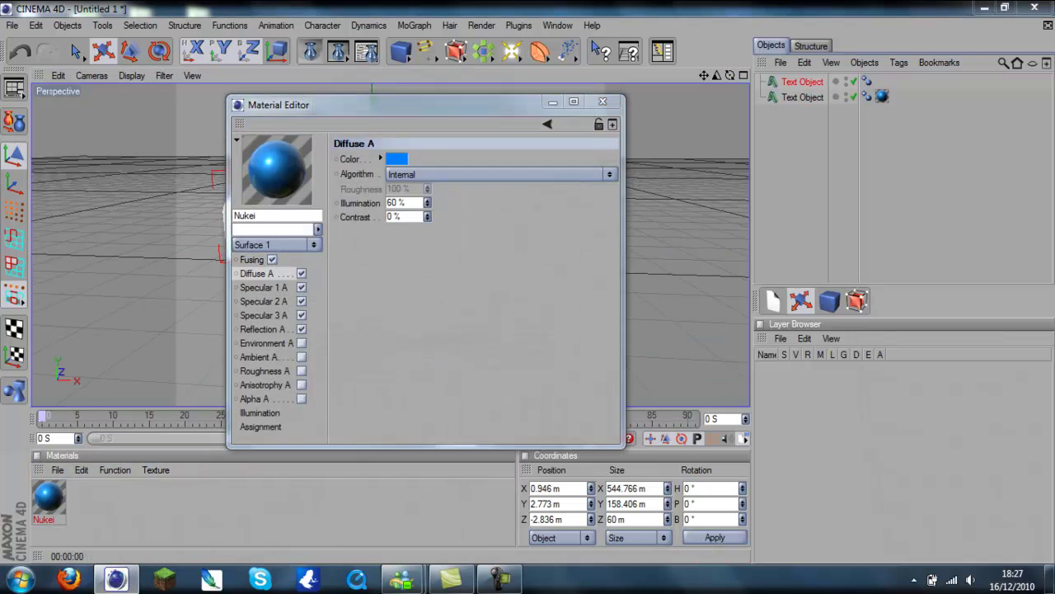
click(421, 157)
click(265, 353)
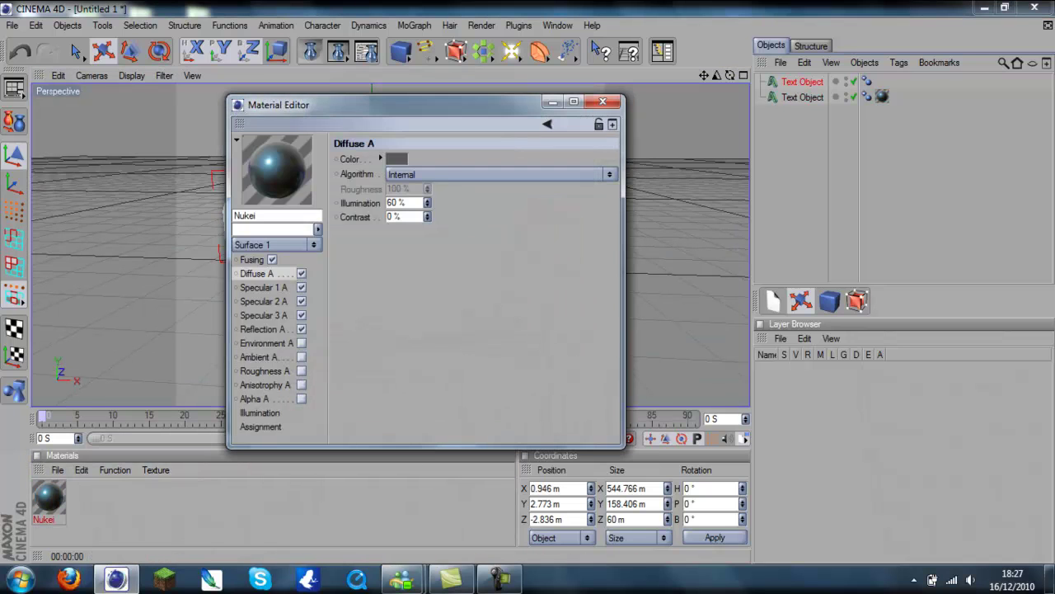
click(602, 101)
drag(47, 497, 802, 81)
Step: Preview the render, undo that assignment, and create a new dark grey specular material
key(ctrl+r)
click(35, 25)
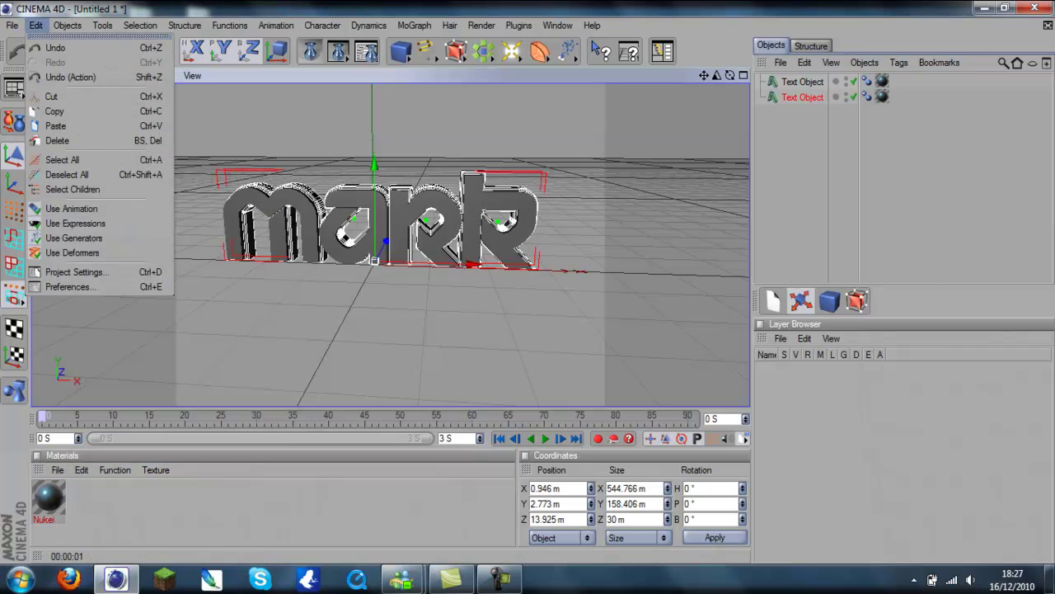
click(53, 47)
click(58, 469)
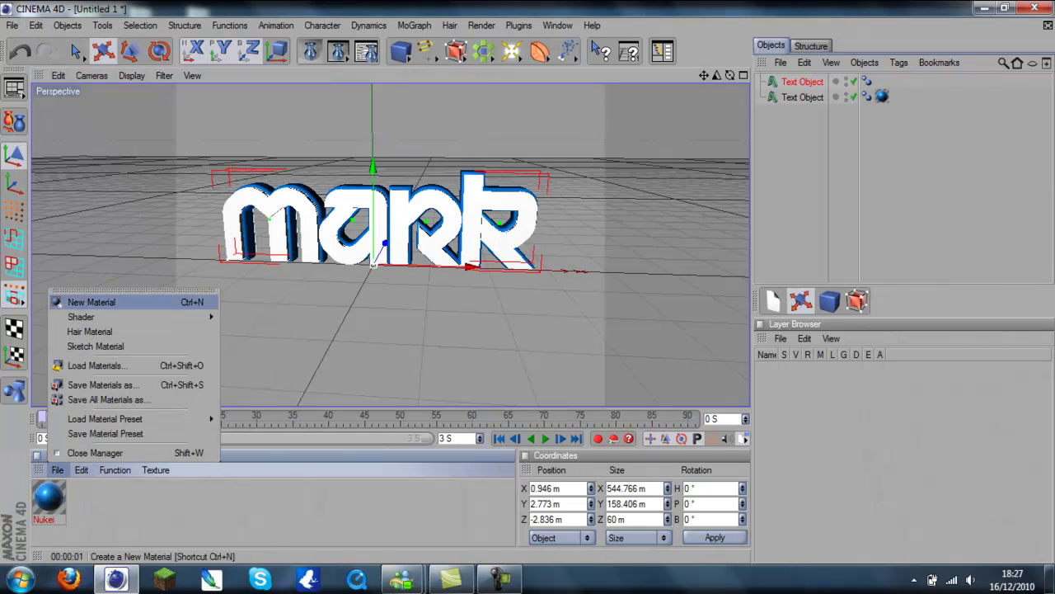
click(82, 302)
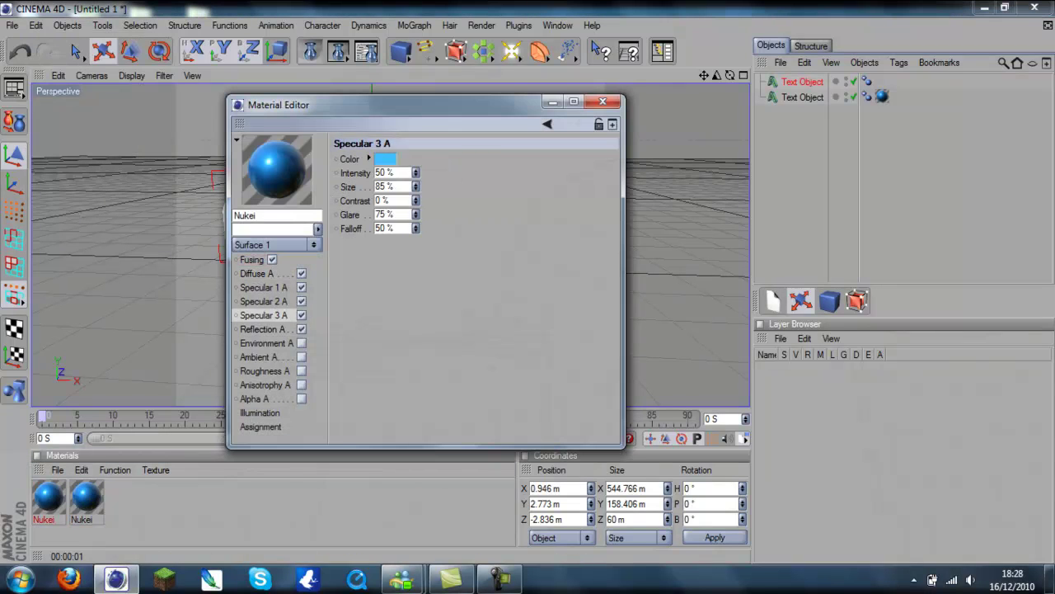
key(Return)
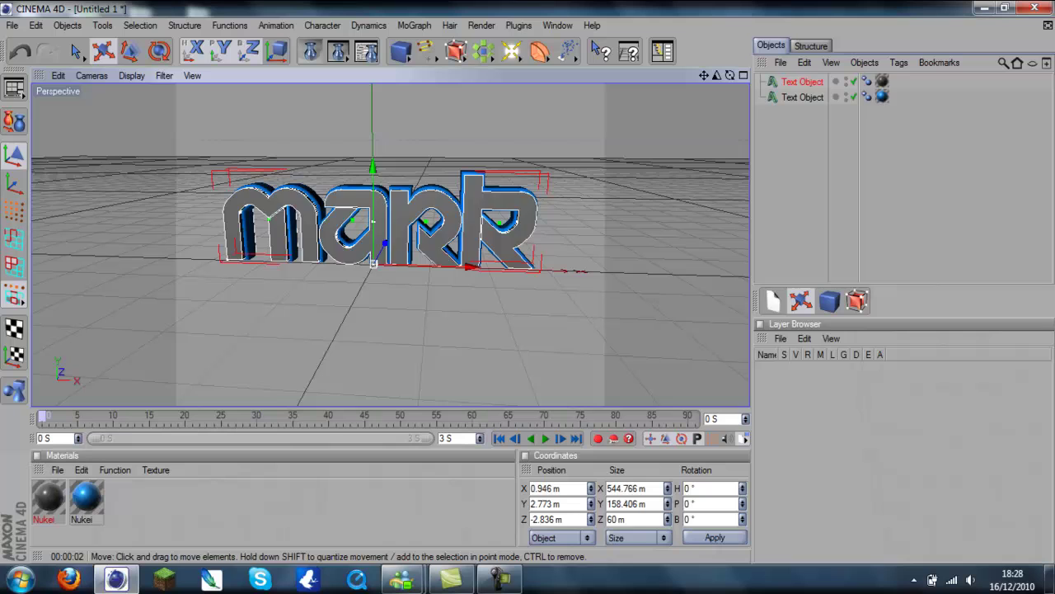
Step: Add a light beside the Mark text, position it, and preview the lit render
click(511, 51)
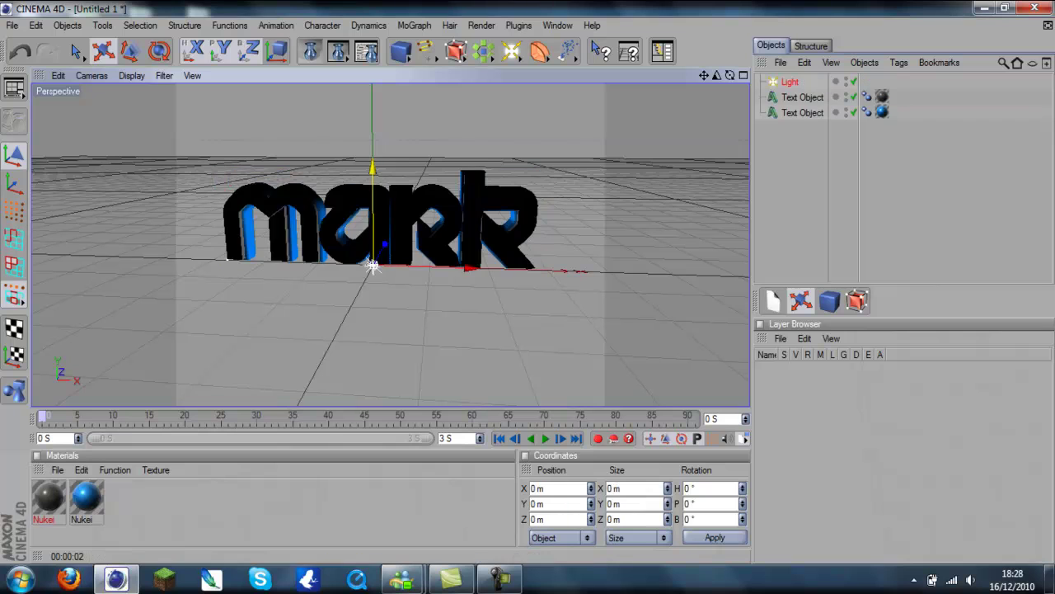
mouse_move(373, 152)
mouse_down()
mouse_move(202, 161)
mouse_move(302, 160)
mouse_up()
drag(412, 247, 495, 251)
click(310, 51)
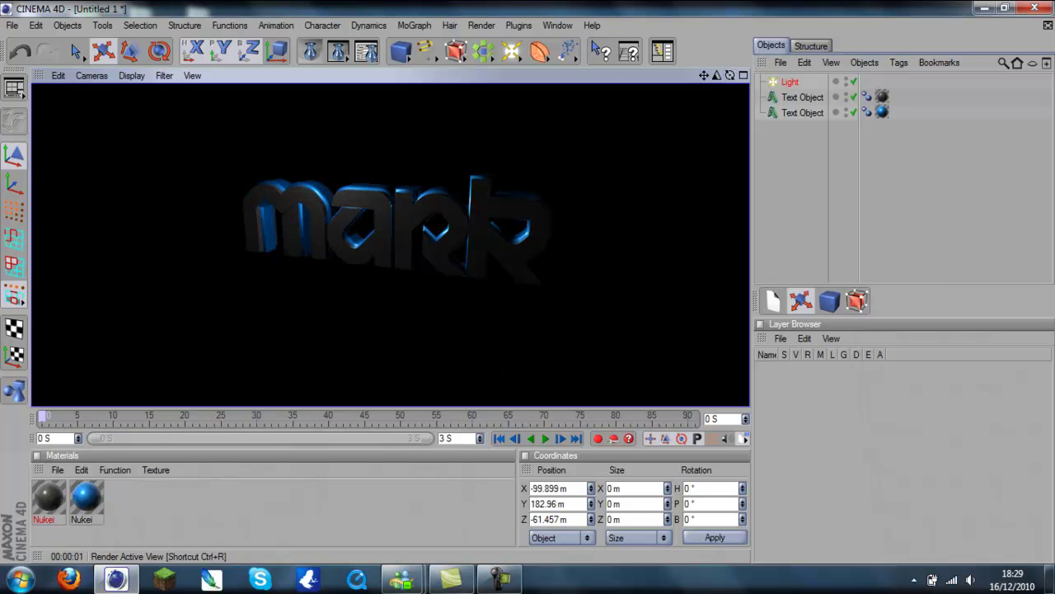
click(377, 264)
Step: Set render output to 1280x720 HDTV, Manual film format, and All Frames
click(482, 25)
click(511, 177)
click(354, 100)
click(513, 88)
click(503, 296)
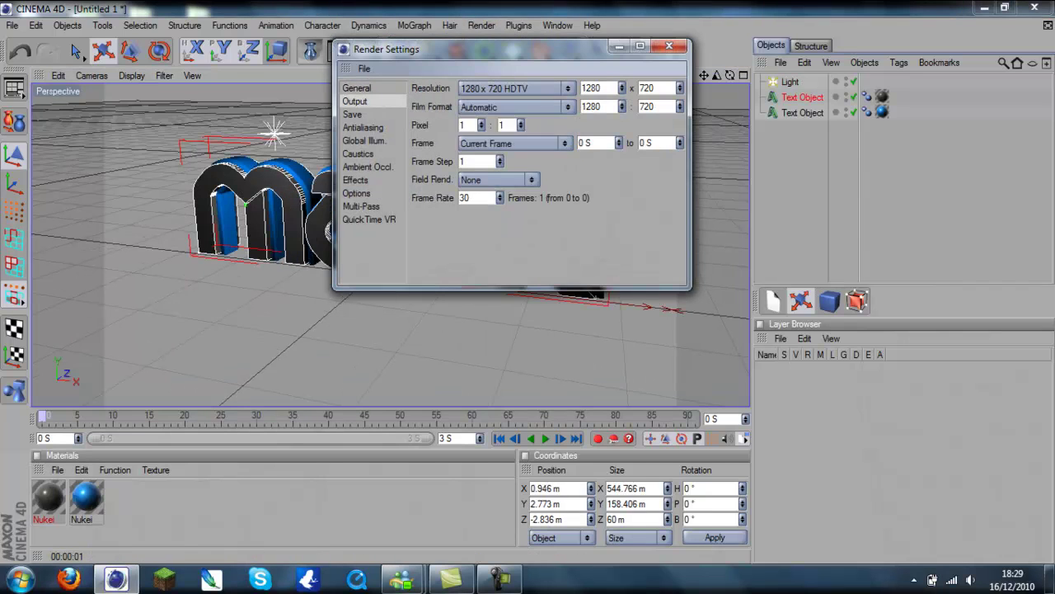
click(513, 107)
click(495, 137)
click(517, 143)
click(495, 187)
click(356, 193)
Step: Save renders as QuickTime PNG with alpha, named Mark on the desktop
click(352, 113)
click(519, 121)
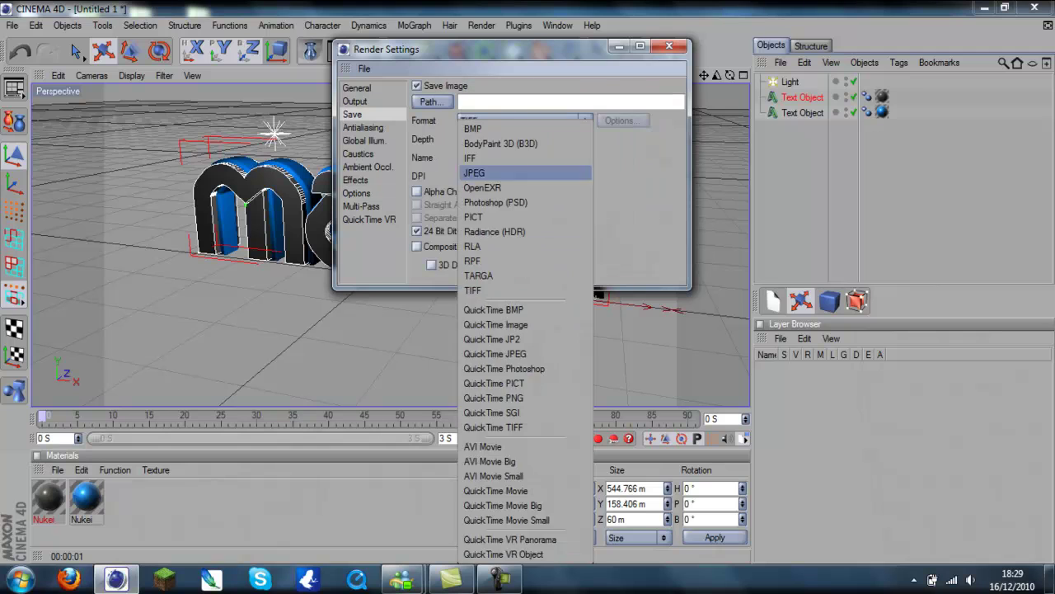
click(493, 397)
click(429, 101)
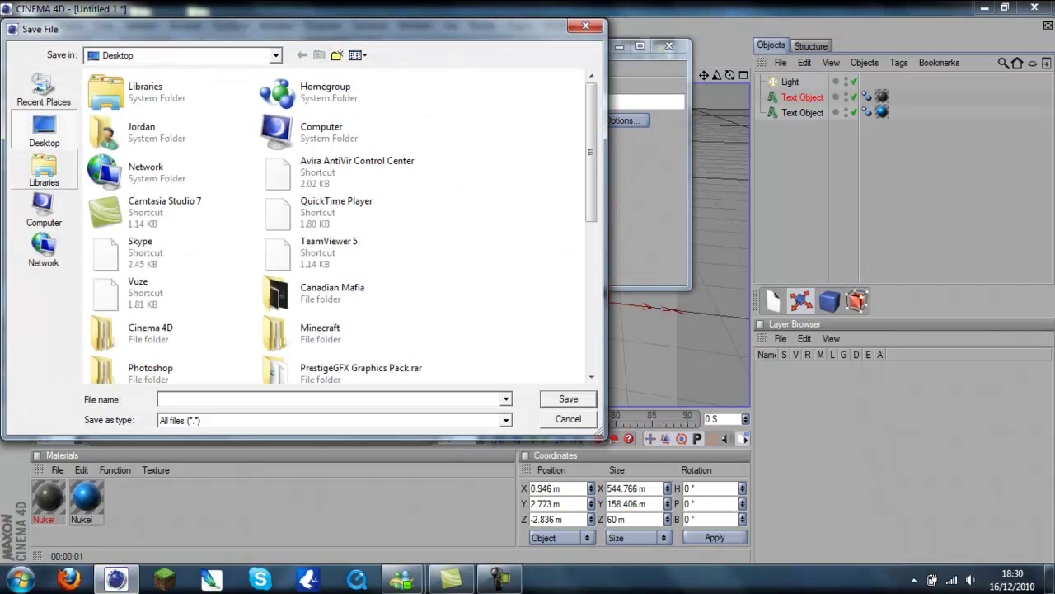
text(Mark)
key(Return)
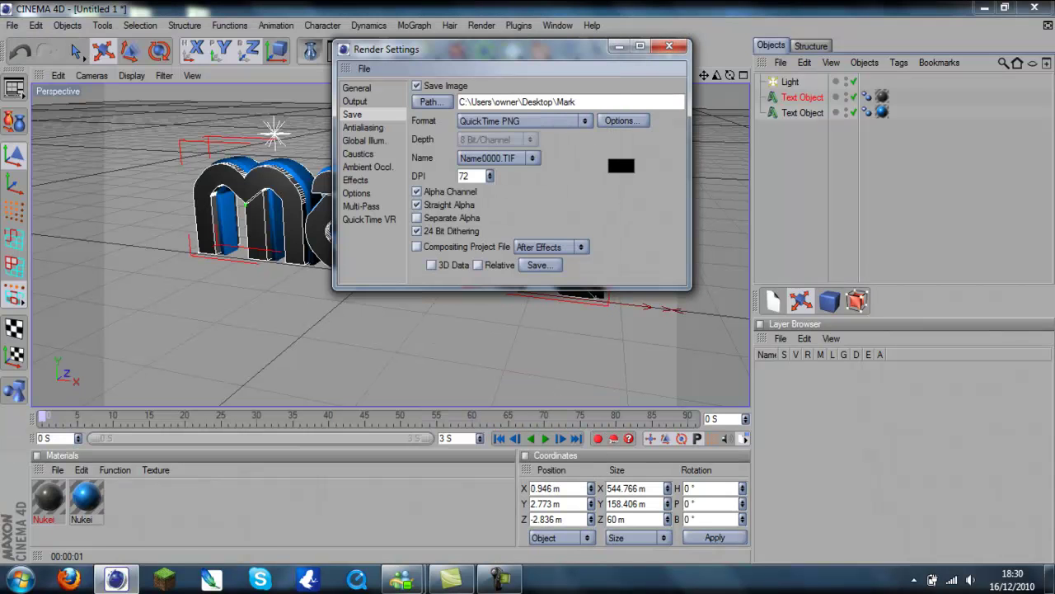
Step: Render the scene to the Picture Viewer and enlarge it to full screen
click(669, 45)
click(129, 51)
click(393, 114)
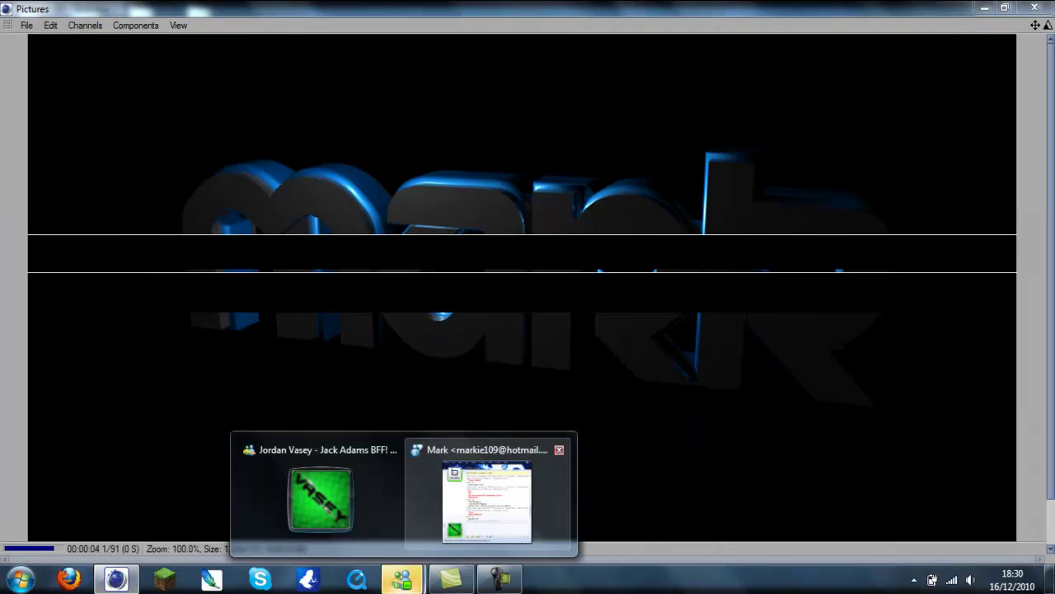
Step: Dismiss a chat window, minimise the finished Picture Viewer, and switch to Photoshop
click(486, 499)
key(alt+Tab)
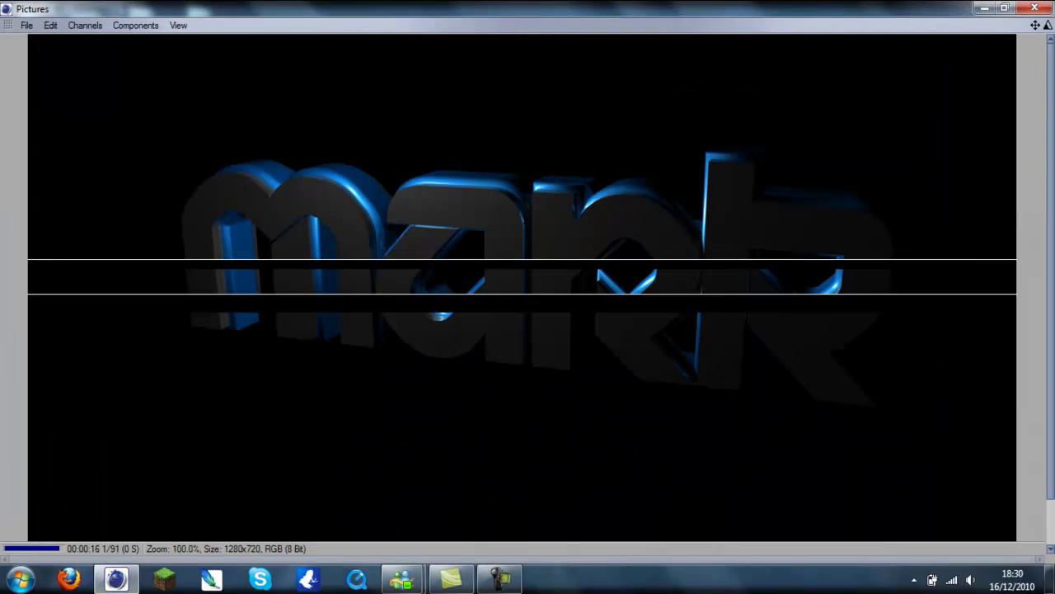
click(1035, 8)
key(alt+Tab)
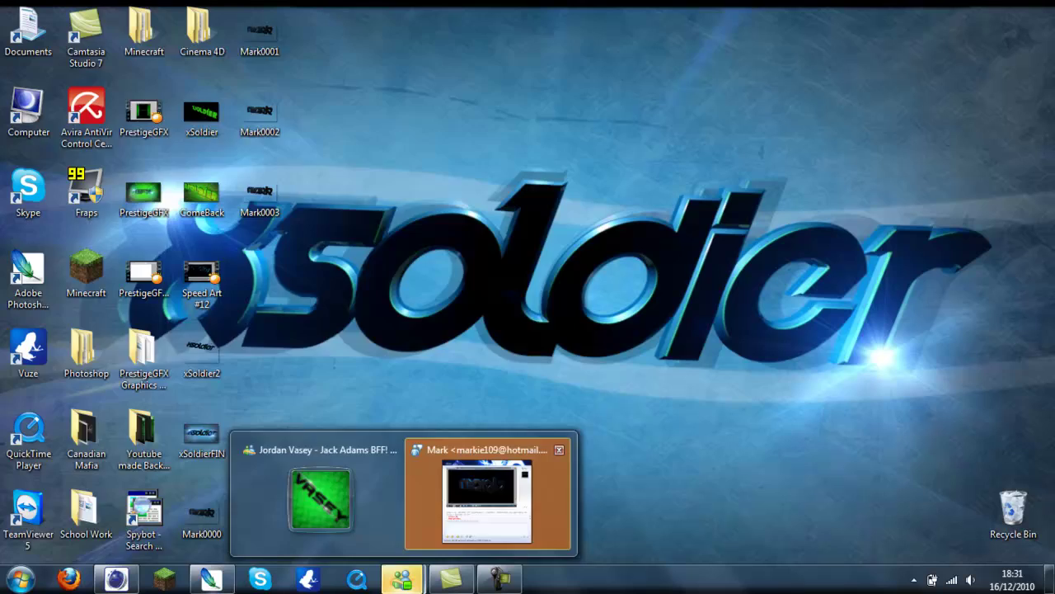
click(486, 494)
click(402, 578)
Step: Create the new document, open the Mark render, and pick blue for the Background layer
click(115, 578)
text(12)
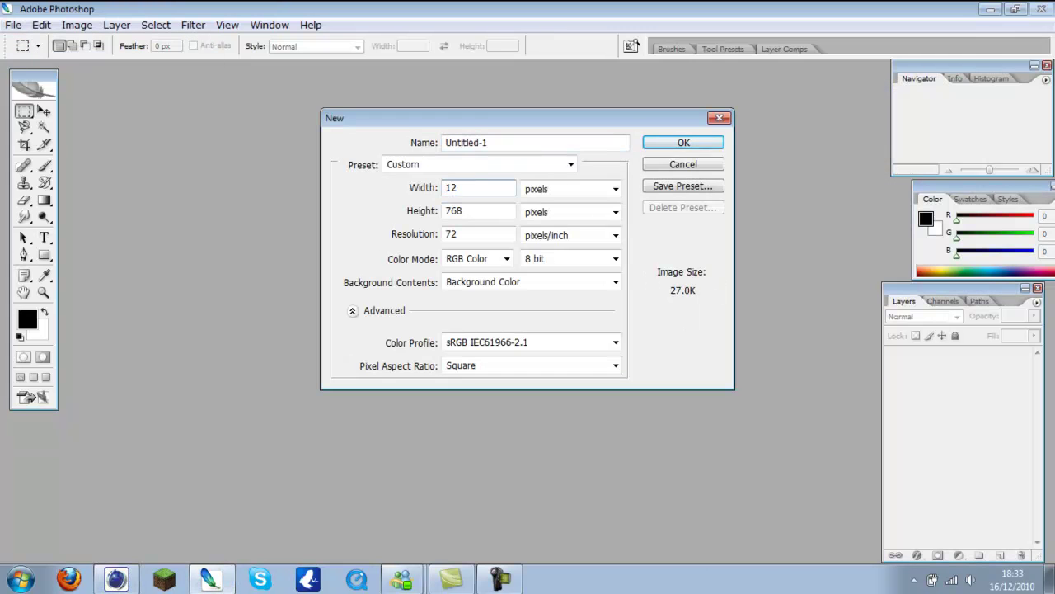
key(Return)
key(alt+f)
key(o)
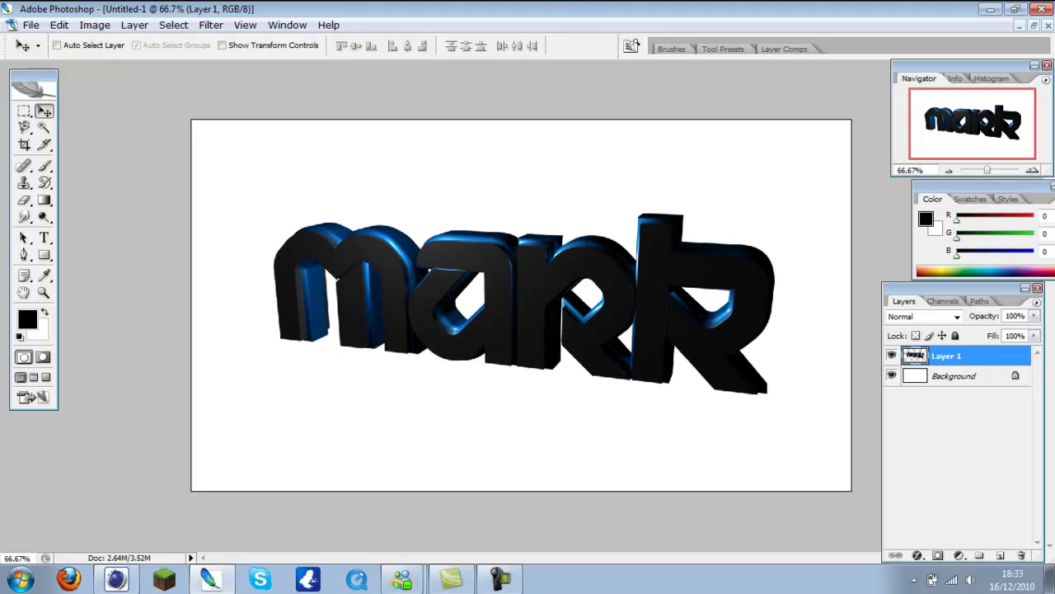
click(954, 376)
click(27, 319)
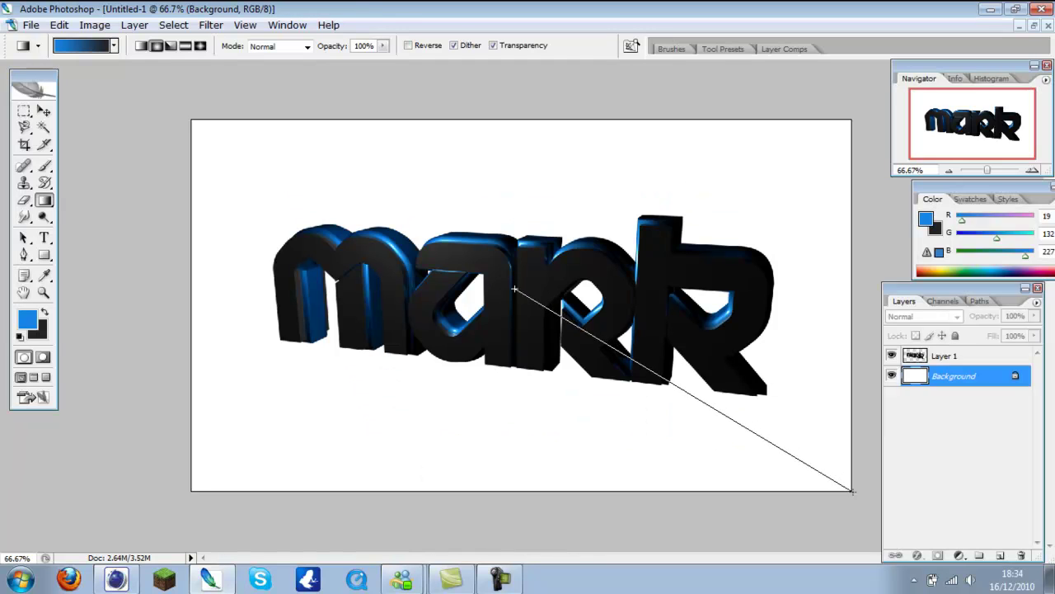
Step: Fill the background with a blue radial gradient and draw a grey bar across the top
drag(514, 288, 852, 490)
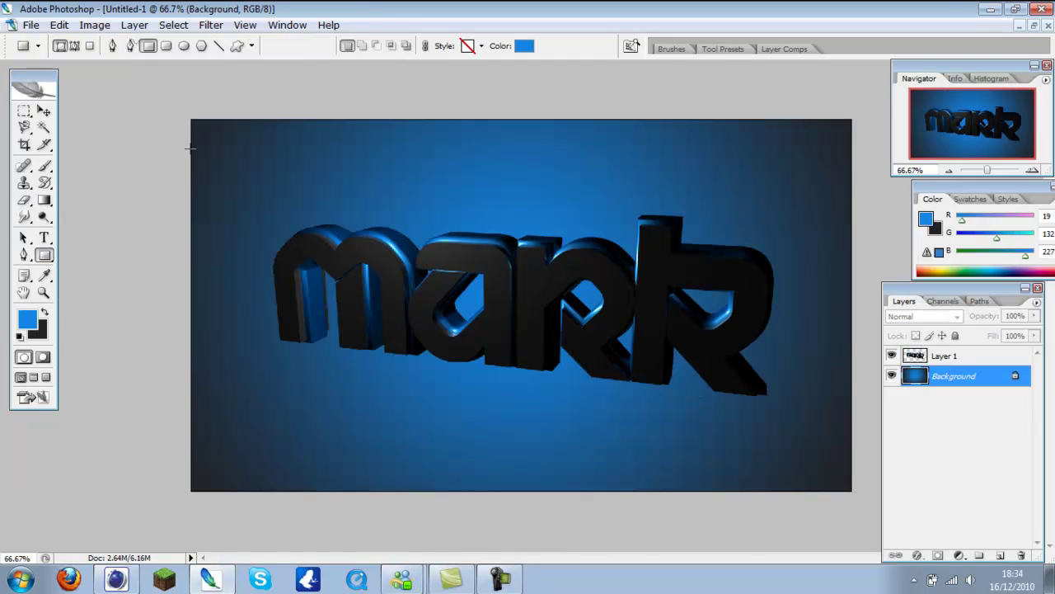
drag(864, 162, 864, 161)
key(ctrl+t)
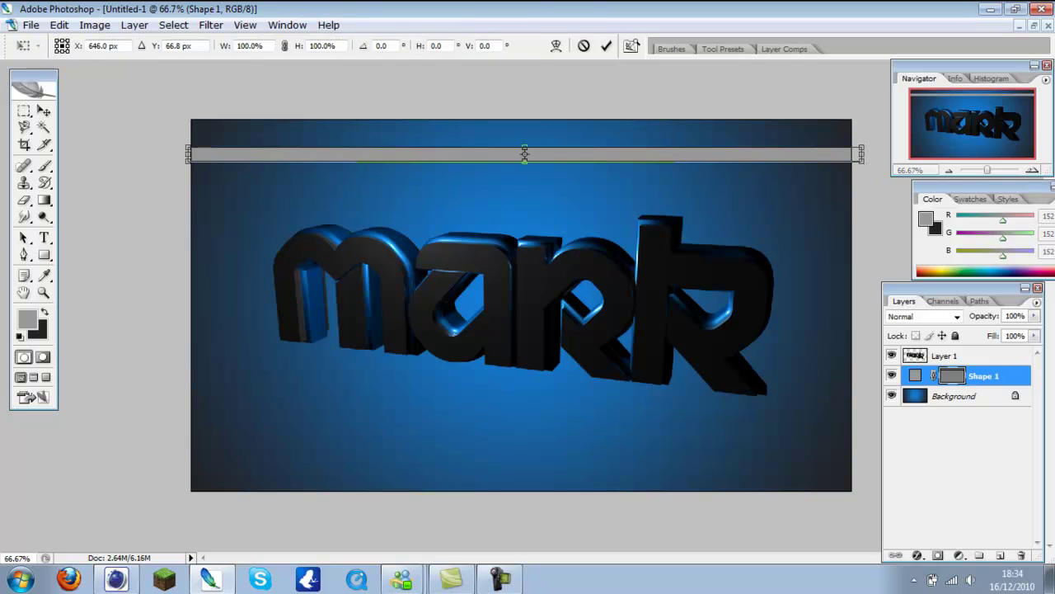
key(Return)
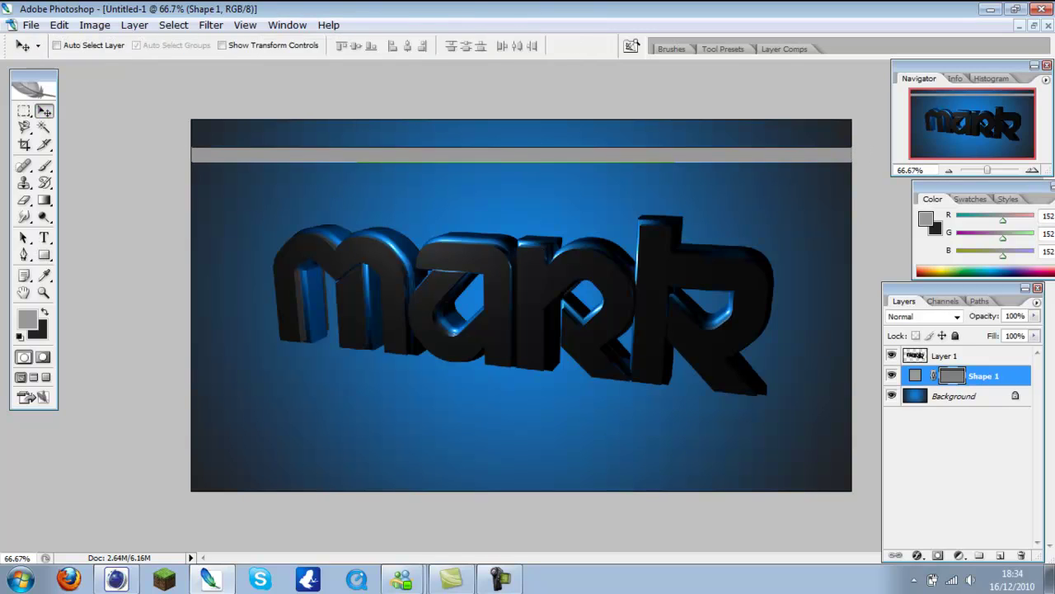
key(ctrl+t)
key(Return)
Step: Duplicate the bar, move it below the text, tilt it, and stretch it past the left edge
key(ctrl+j)
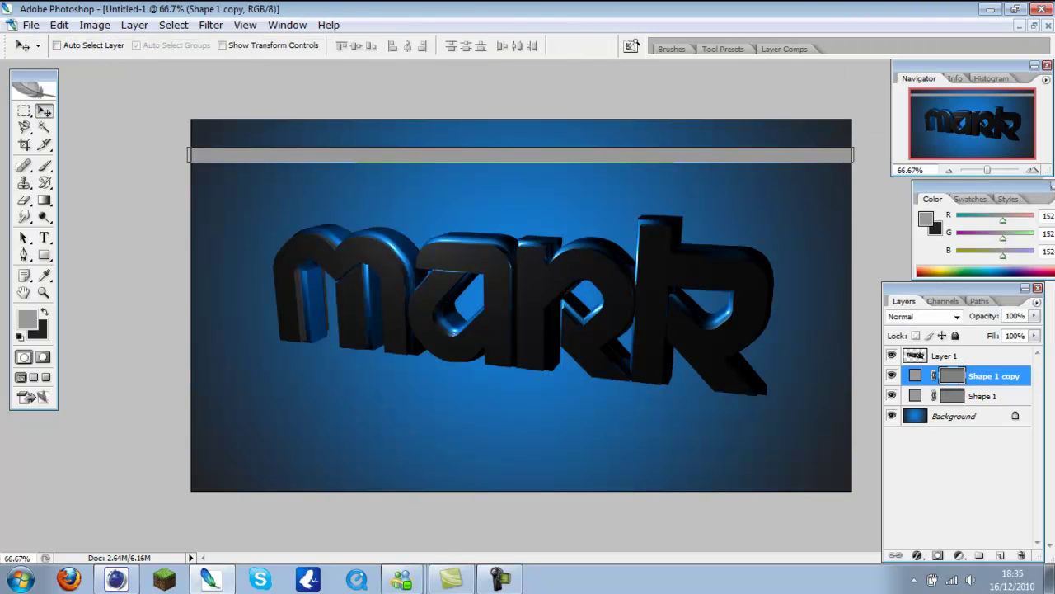
key(ctrl+t)
drag(521, 155, 521, 396)
drag(861, 396, 861, 465)
drag(530, 380, 532, 382)
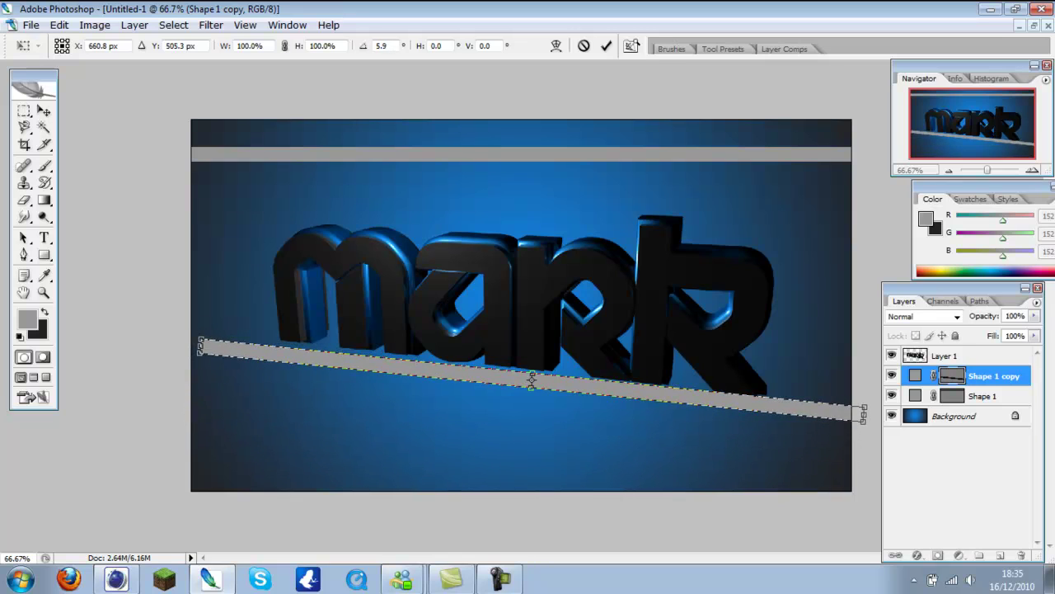
key(ctrl+t)
drag(200, 340, 172, 341)
key(Return)
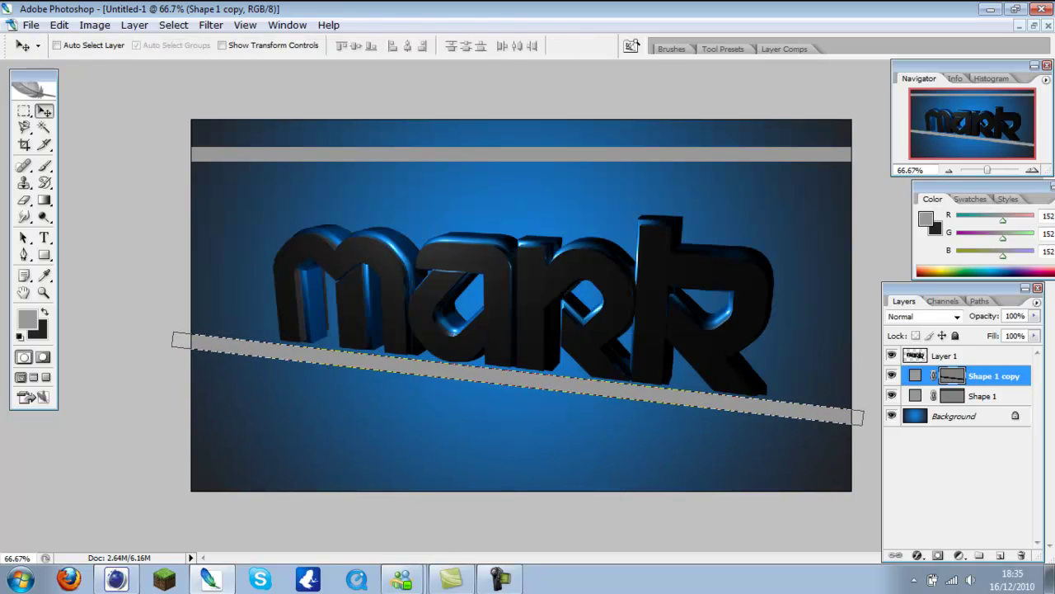
Step: Delete the original top bar and place a lower-bar copy above the text with shallower tilt
right_click(982, 396)
click(873, 104)
right_click(952, 376)
key(Escape)
key(ctrl+j)
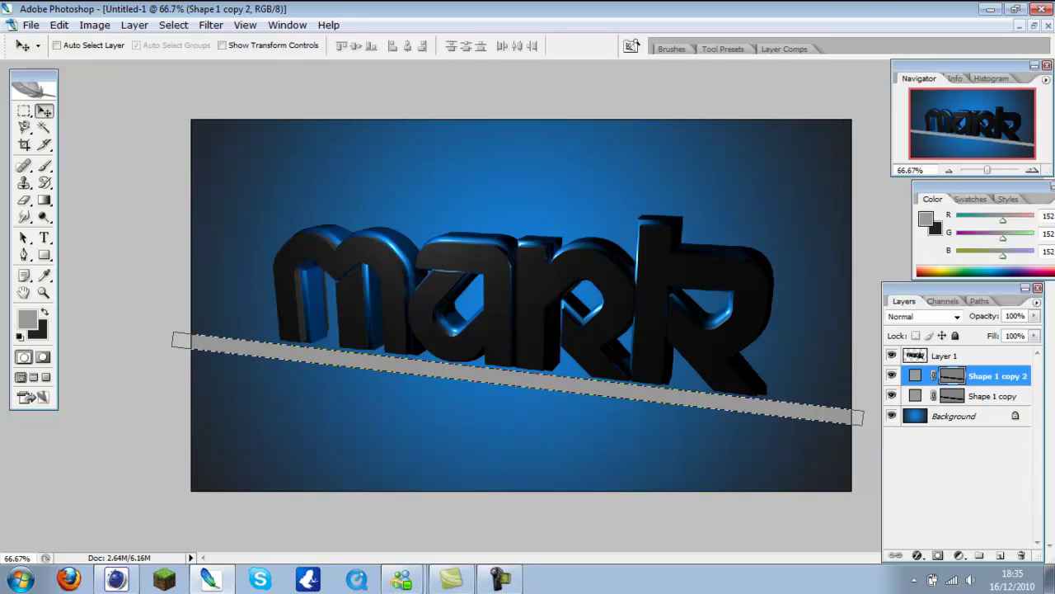
drag(520, 380, 520, 215)
key(ctrl+t)
drag(878, 263, 878, 248)
key(Return)
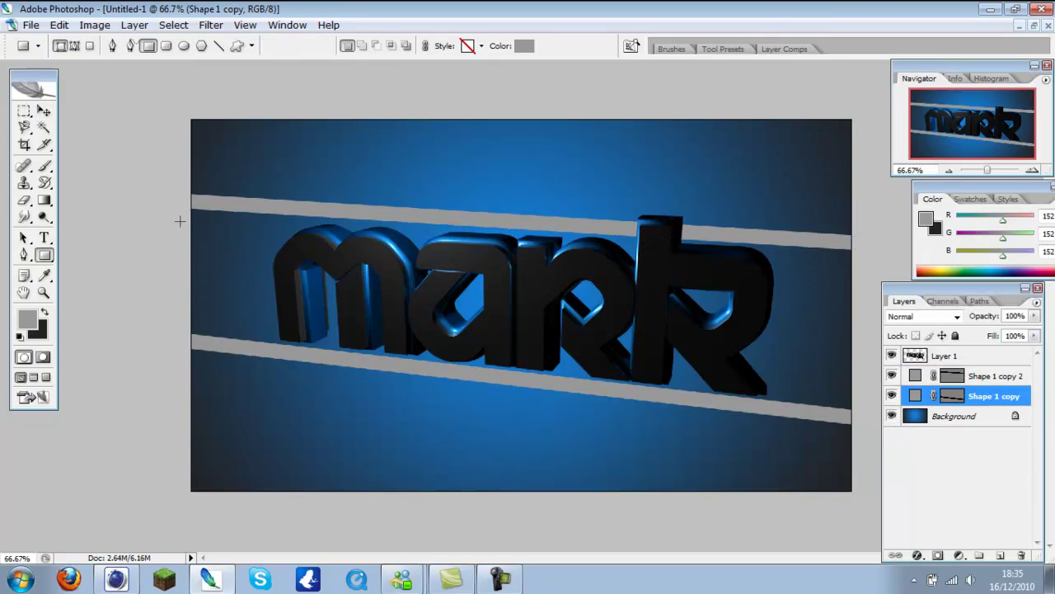
Step: Try a third bar stretched into a wide band, then delete that layer
right_click(953, 376)
click(871, 68)
key(Return)
key(ctrl+t)
mouse_move(522, 235)
mouse_down()
mouse_move(520, 201)
mouse_move(486, 149)
mouse_up()
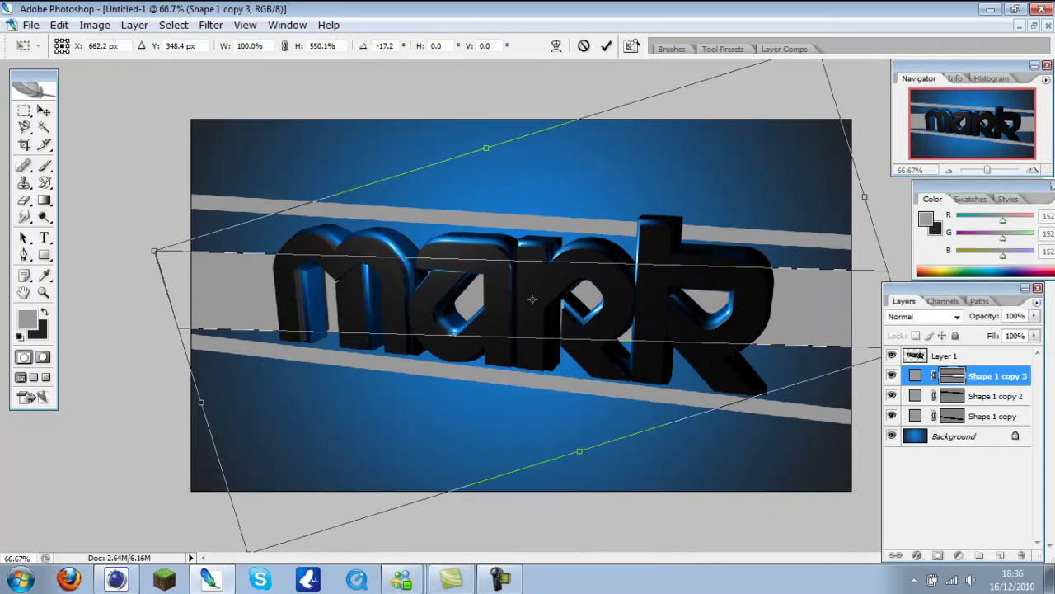
key(Return)
right_click(952, 376)
click(895, 104)
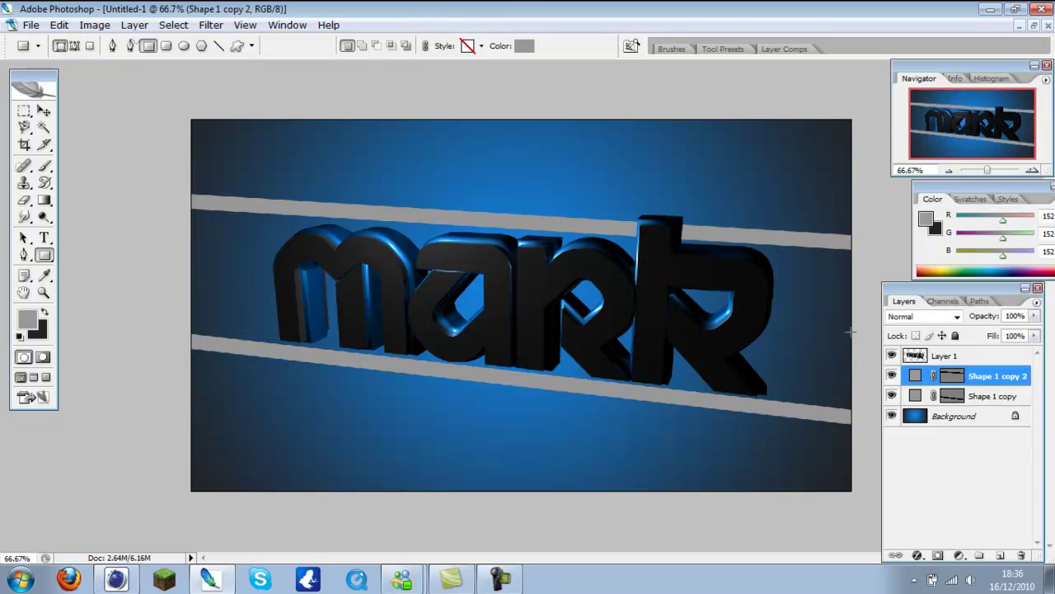
Step: Delete the grey bars and draw a large curved Pen shape, nudged down and left
key(Delete)
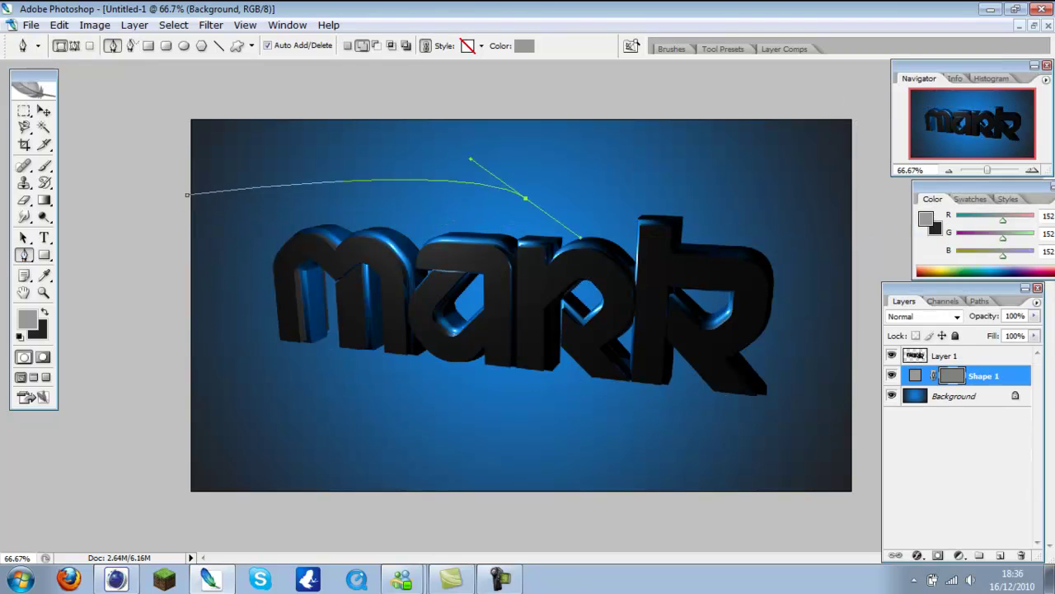
drag(580, 237, 714, 262)
click(548, 395)
drag(650, 527, 636, 581)
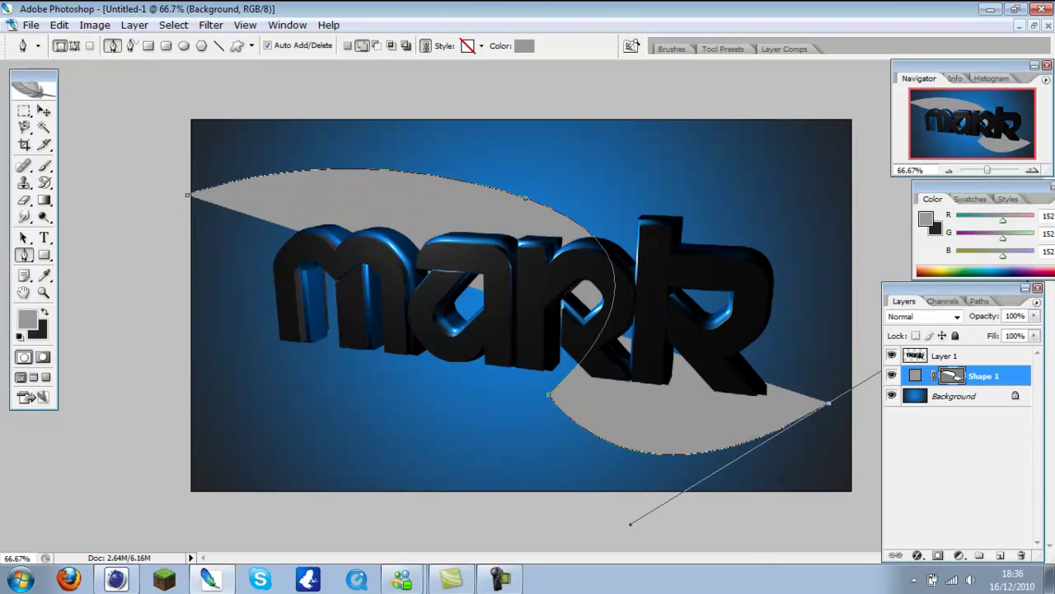
click(881, 512)
click(138, 523)
click(145, 231)
click(192, 195)
key(v)
drag(495, 371, 440, 396)
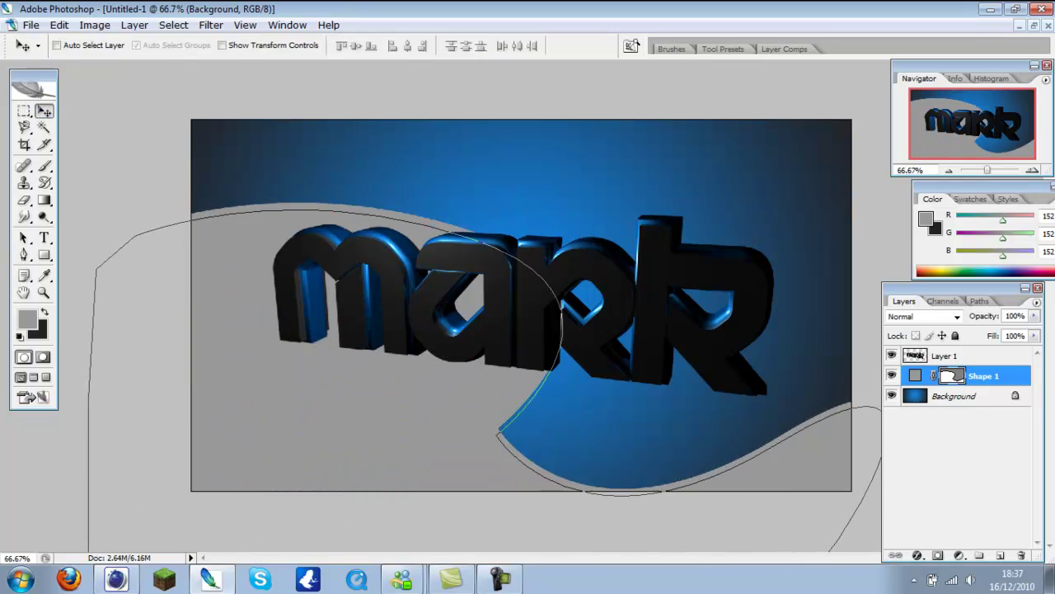
Step: Set the curved shape's blend mode to Soft Light
key(shift+alt+s)
click(920, 316)
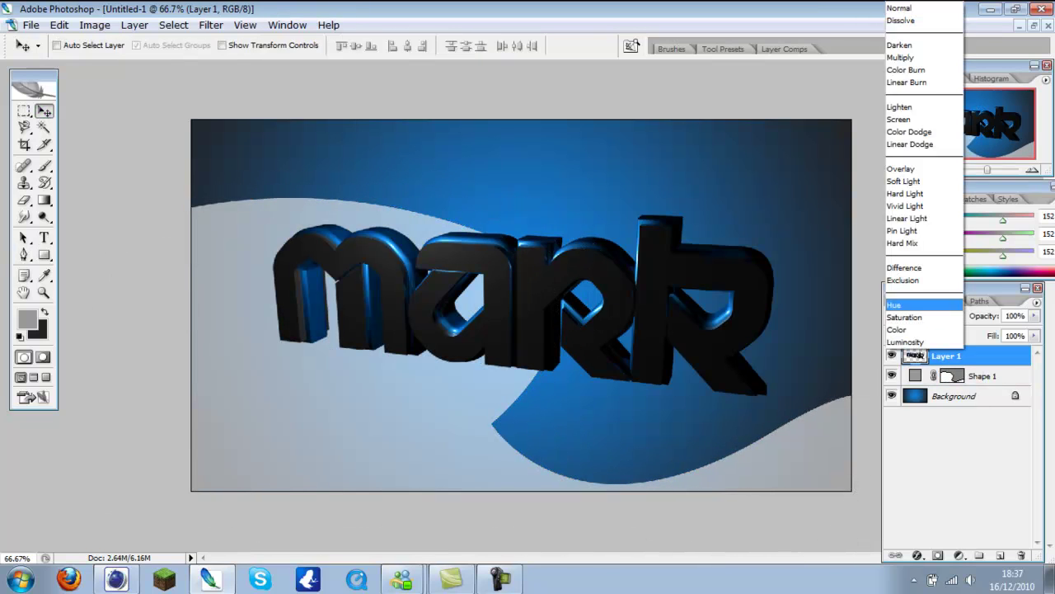
click(899, 119)
click(919, 316)
click(903, 180)
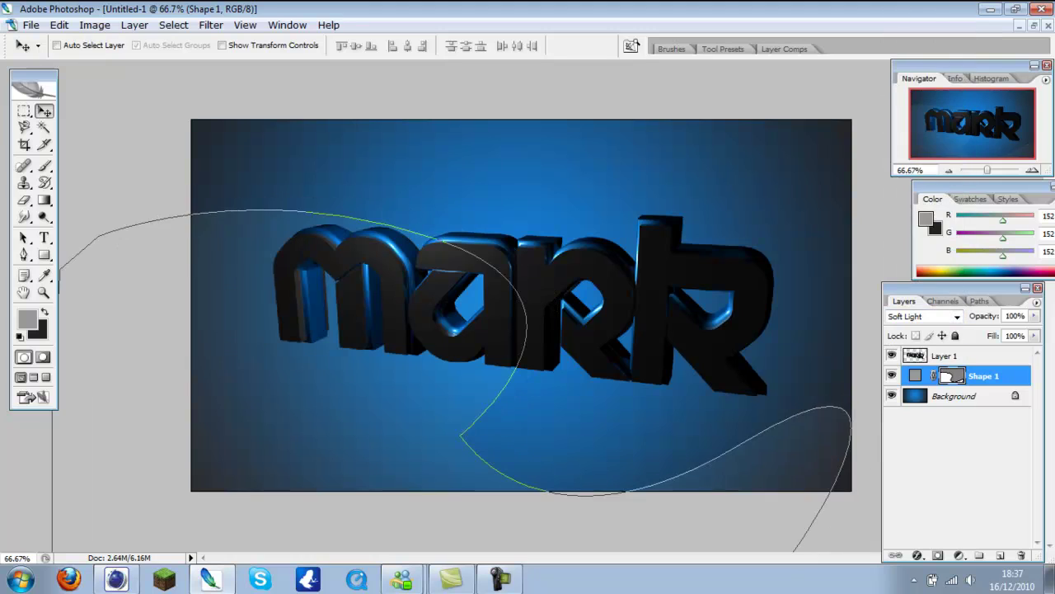
Step: Duplicate the curved shape, transform the Shape 1 copy, and move it up and left
click(946, 355)
right_click(981, 376)
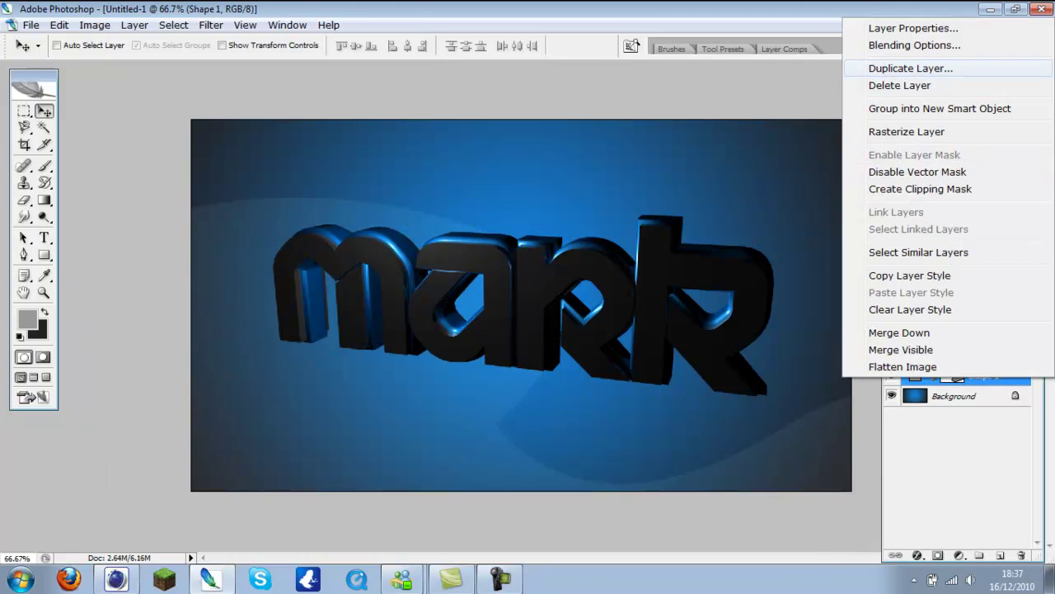
click(865, 66)
key(Return)
key(ctrl+t)
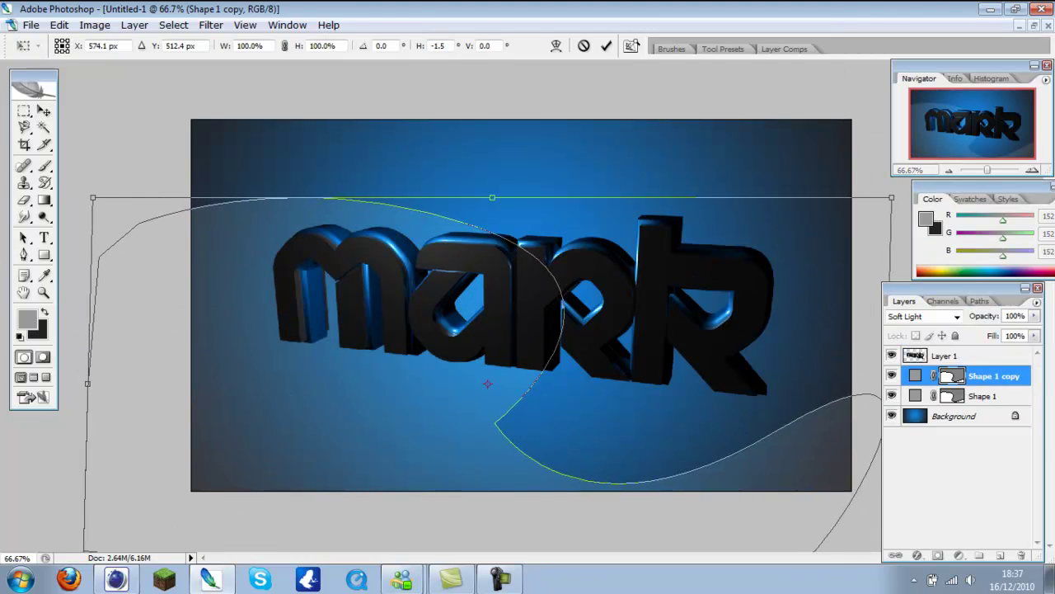
click(58, 25)
click(115, 266)
key(Return)
key(v)
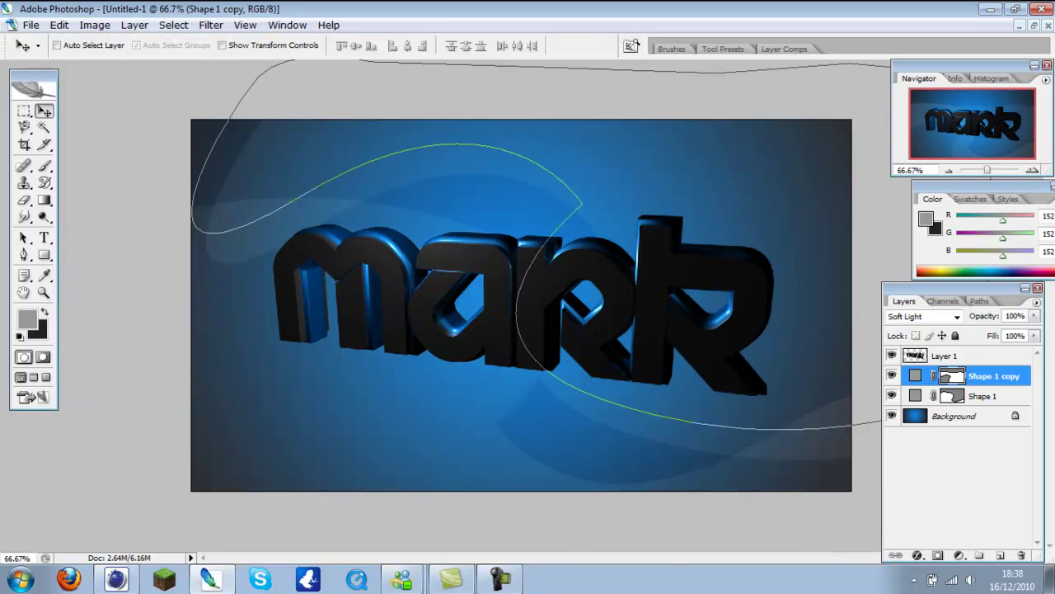
drag(527, 330, 474, 297)
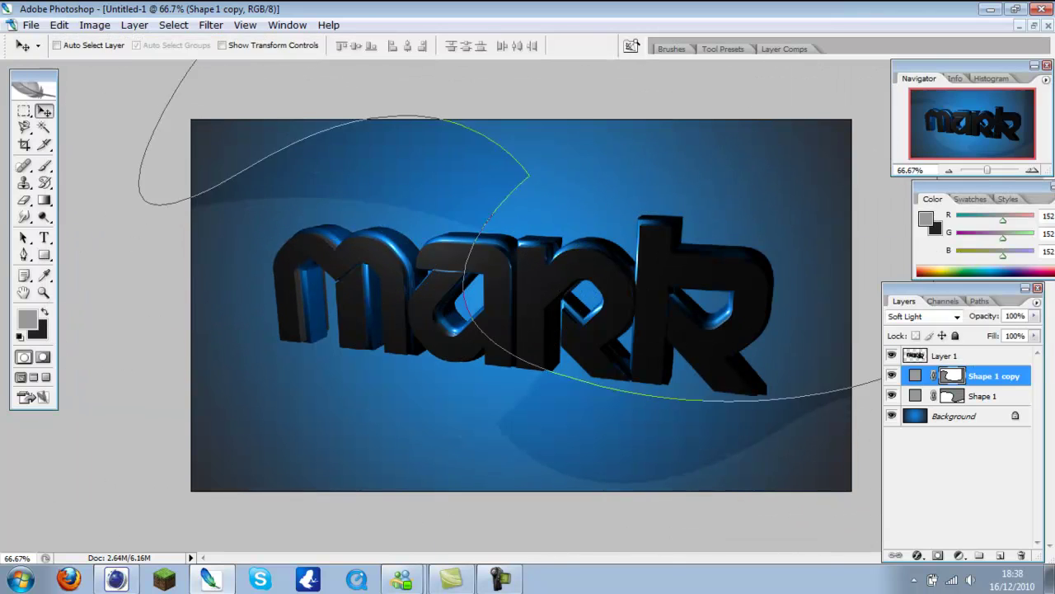
Step: Delete Shape 1 copy and give the Shape 1 swoosh a drop shadow
key(Delete)
double_click(1006, 376)
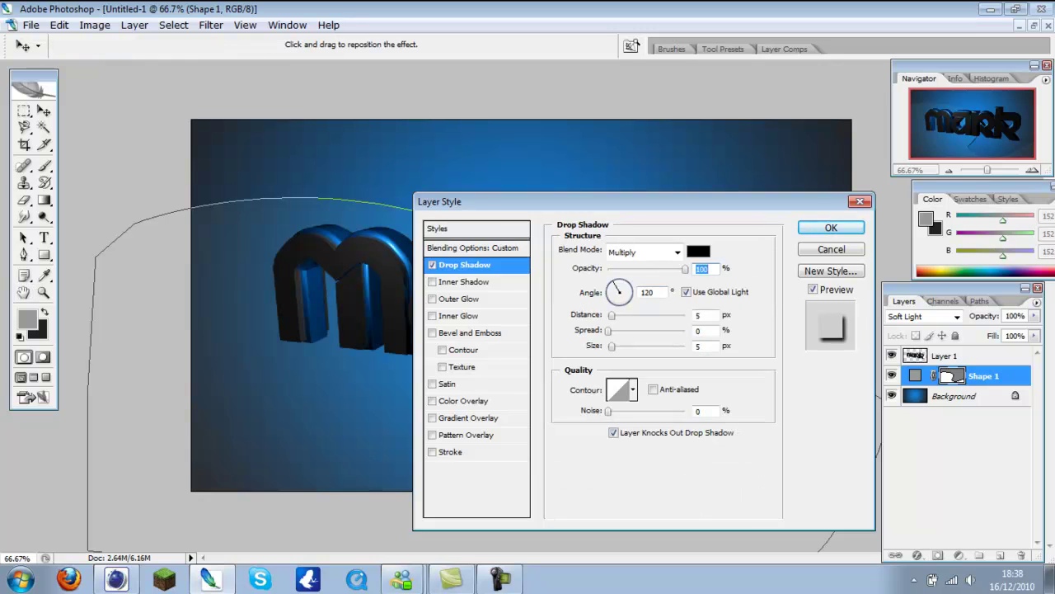
key(Return)
click(917, 356)
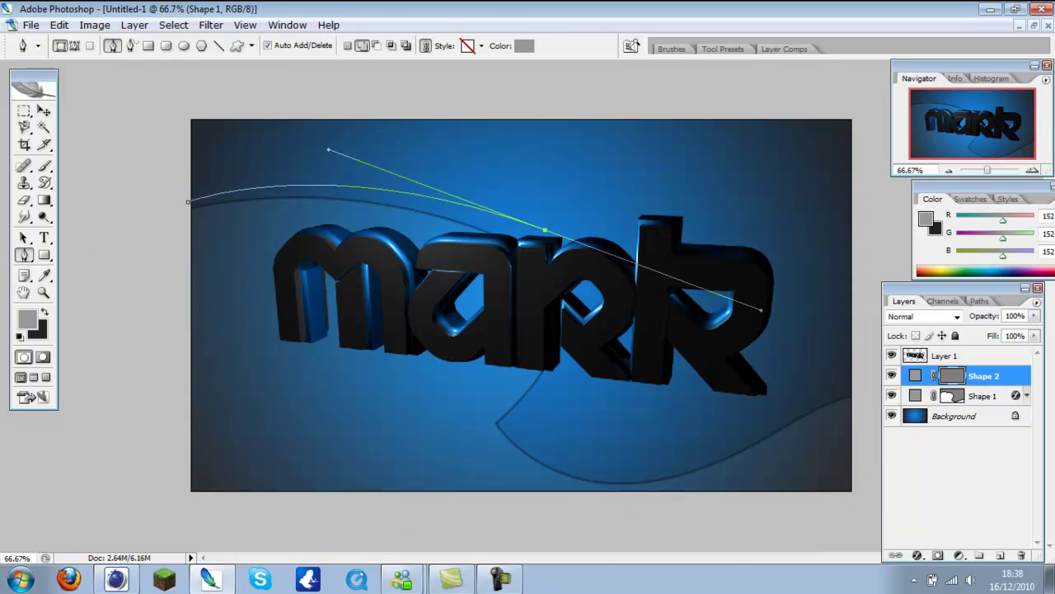
Step: Draw a second curved Shape 2 in Soft Light, then remove it
drag(532, 424, 608, 459)
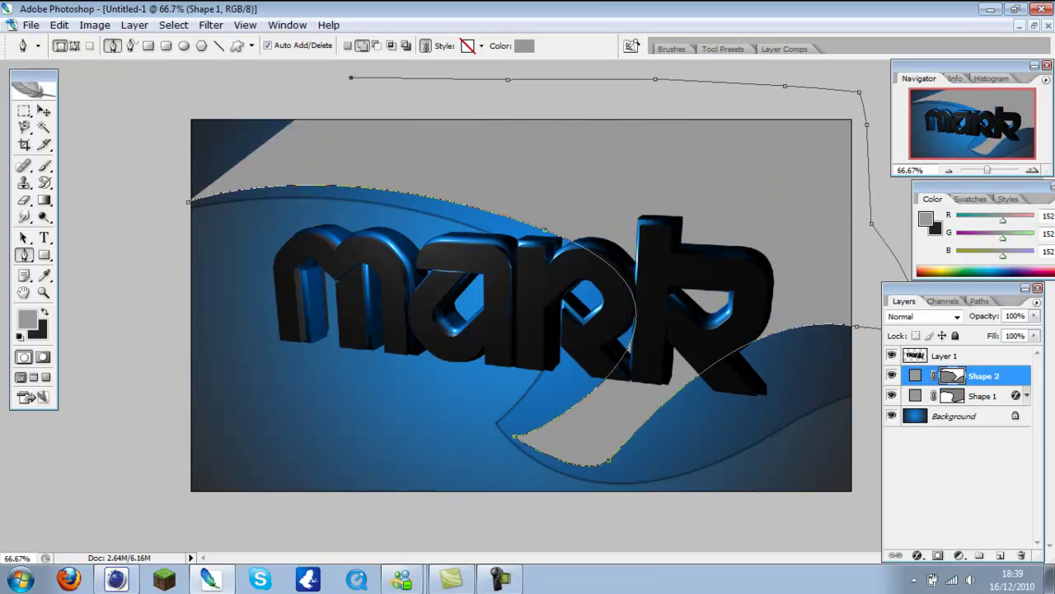
click(924, 316)
click(915, 167)
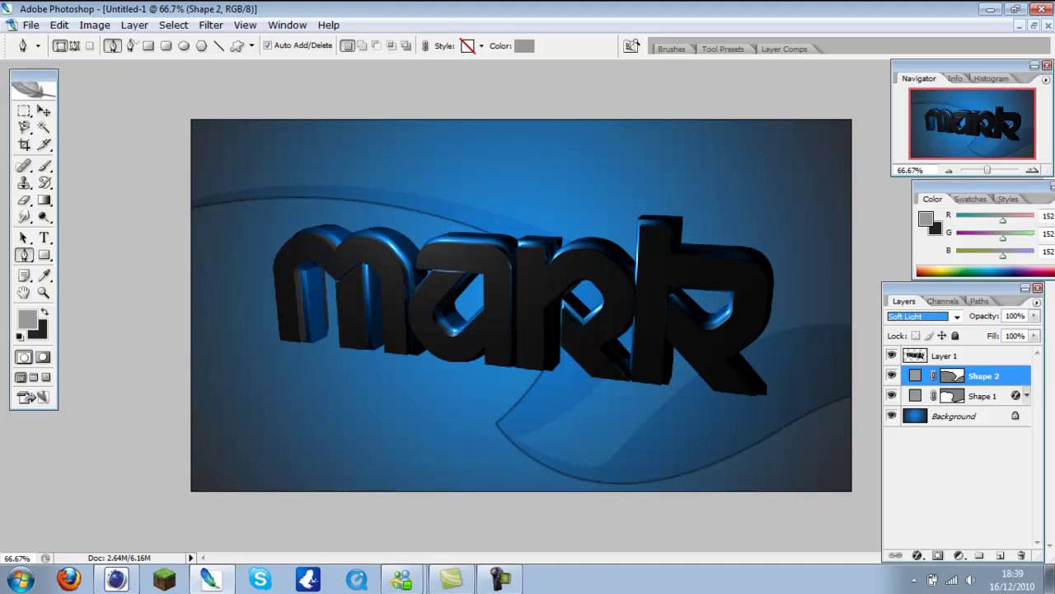
click(1020, 555)
click(946, 356)
Step: Duplicate the mark text layer and move the copy beneath the original
right_click(956, 355)
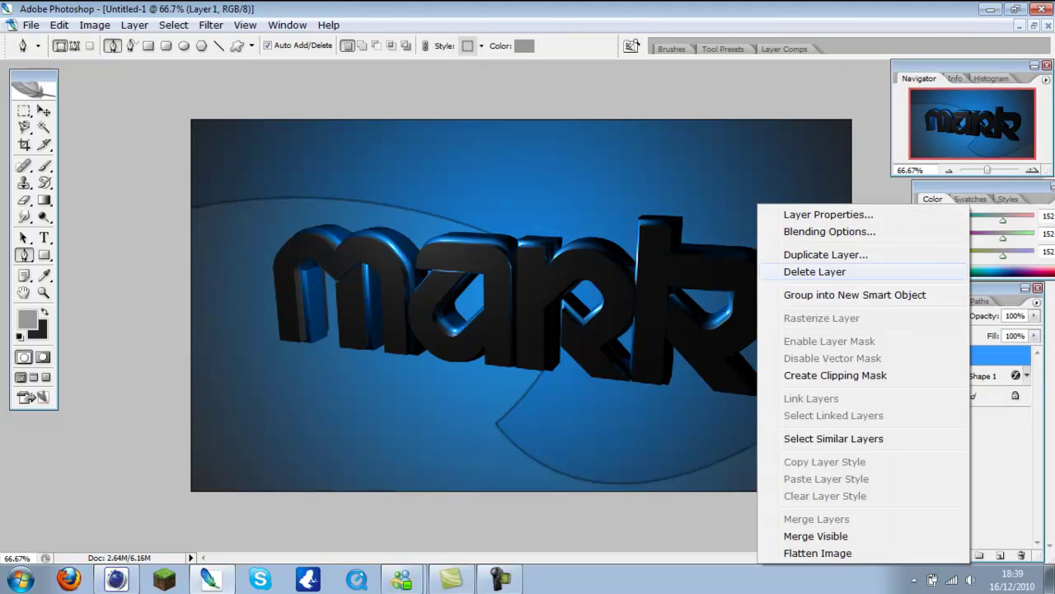
key(Escape)
key(ctrl+j)
key(ctrl+t)
key(Return)
key(p)
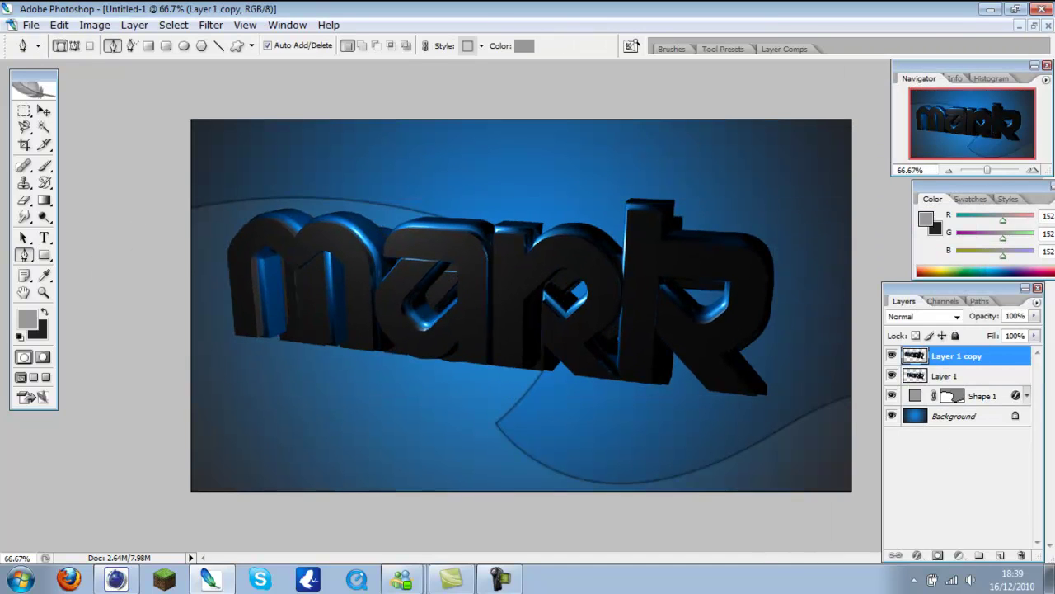
key(ctrl+bracketleft)
Step: Scale the copy to about 93.5%, lower its opacity to 42% and nudge it right
key(5)
key(1)
key(ctrl+t)
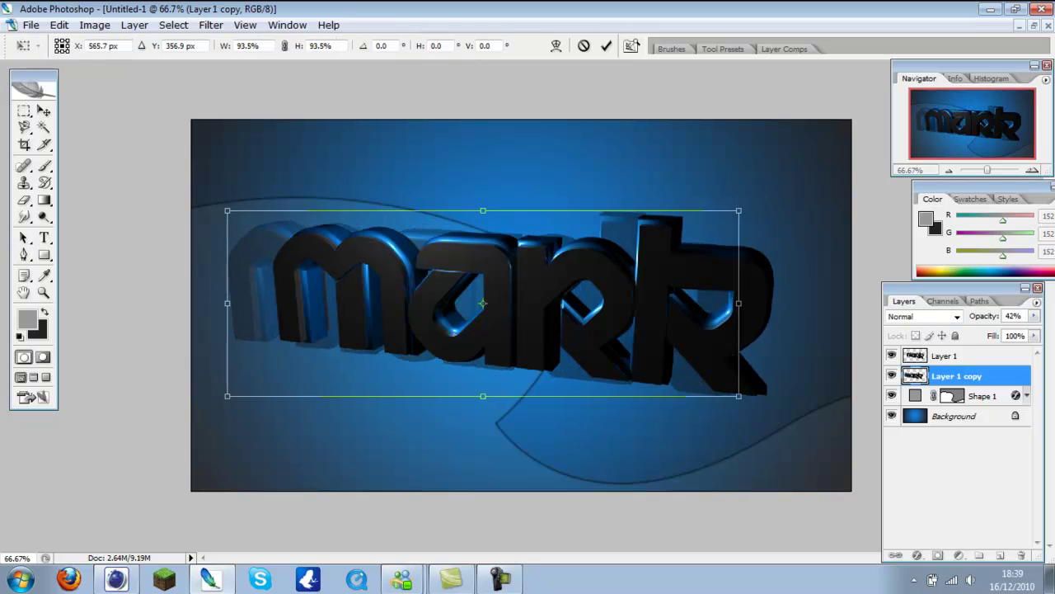
key(Return)
key(shift+Right)
key(shift+Right)
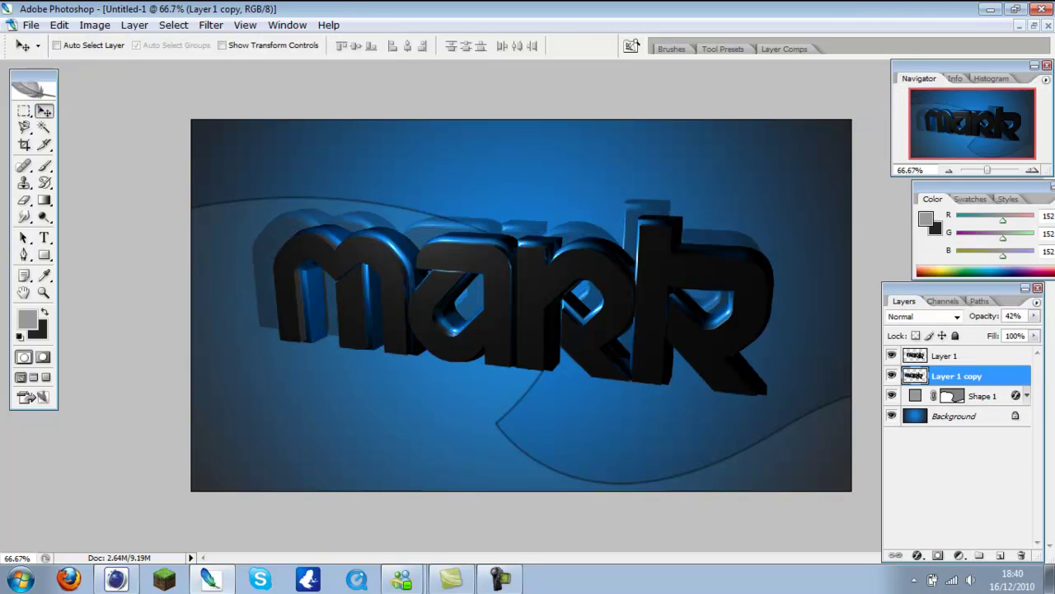
key(shift+Right)
key(shift+Right)
Step: Apply Motion Blur and Lens Blur to the faded copy
click(210, 25)
click(247, 220)
click(437, 318)
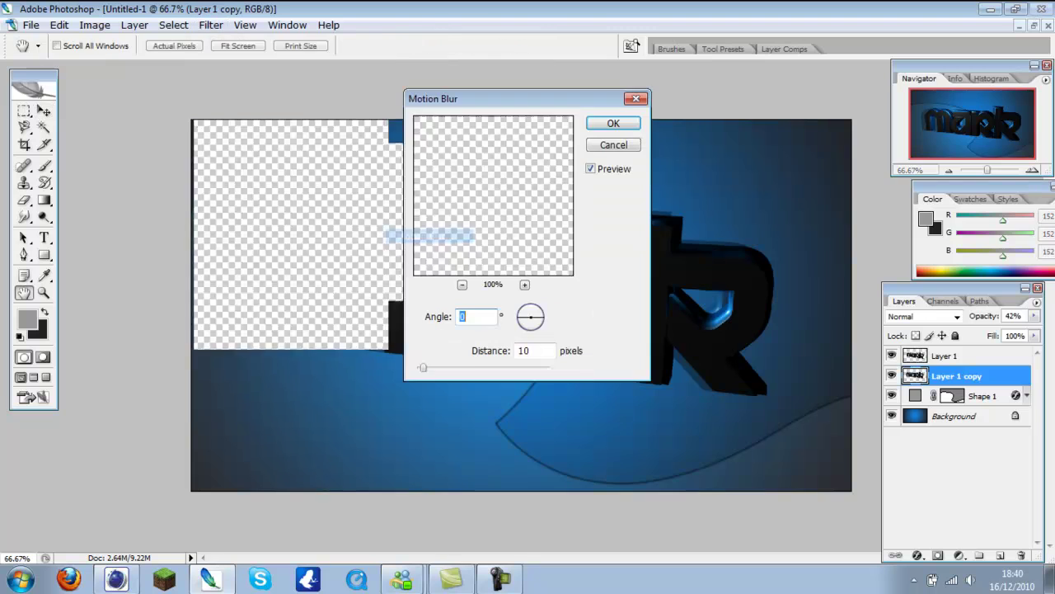
key(Return)
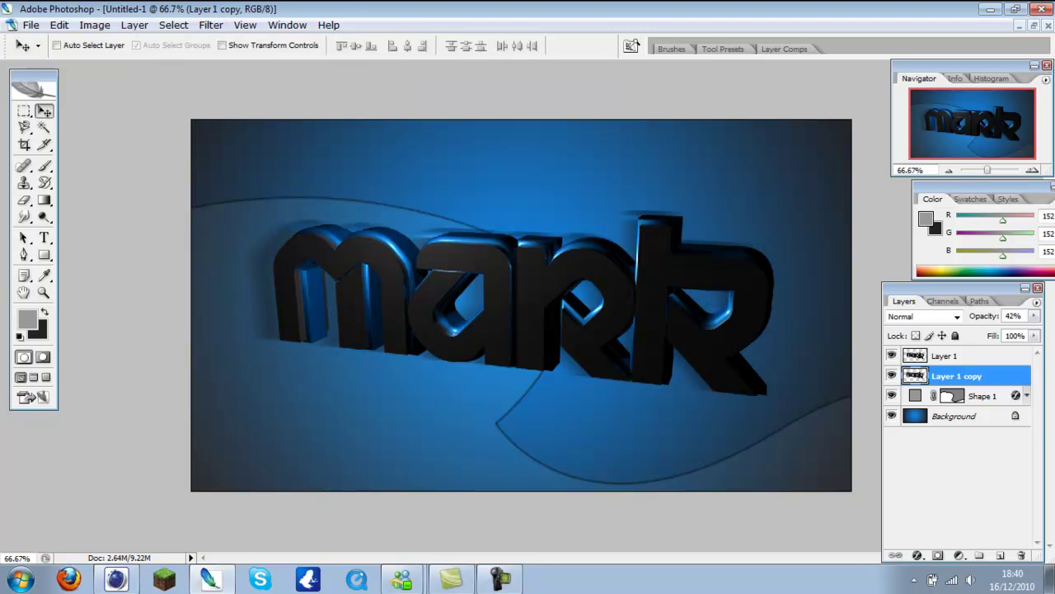
click(210, 24)
click(412, 224)
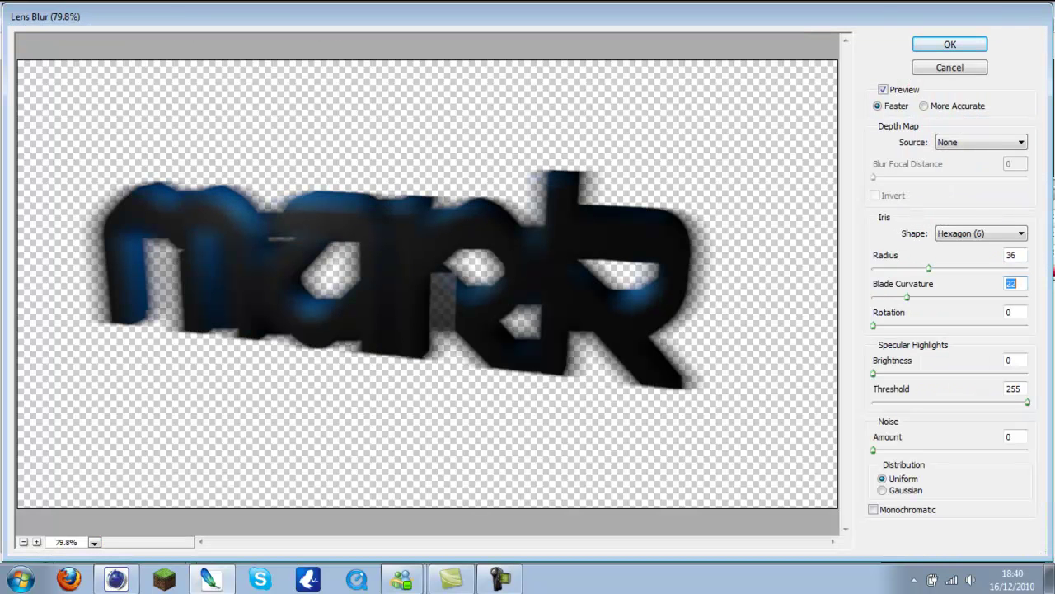
key(Escape)
Step: Add a spin Radial Blur and Gaussian Blur, then duplicate the blurred copy at 27% opacity
click(210, 24)
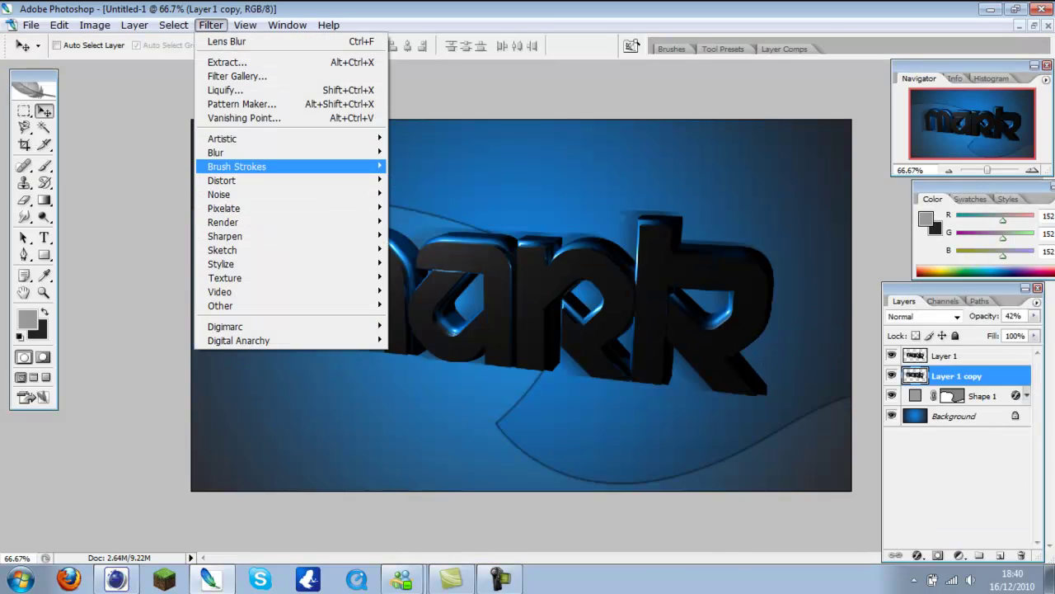
click(437, 250)
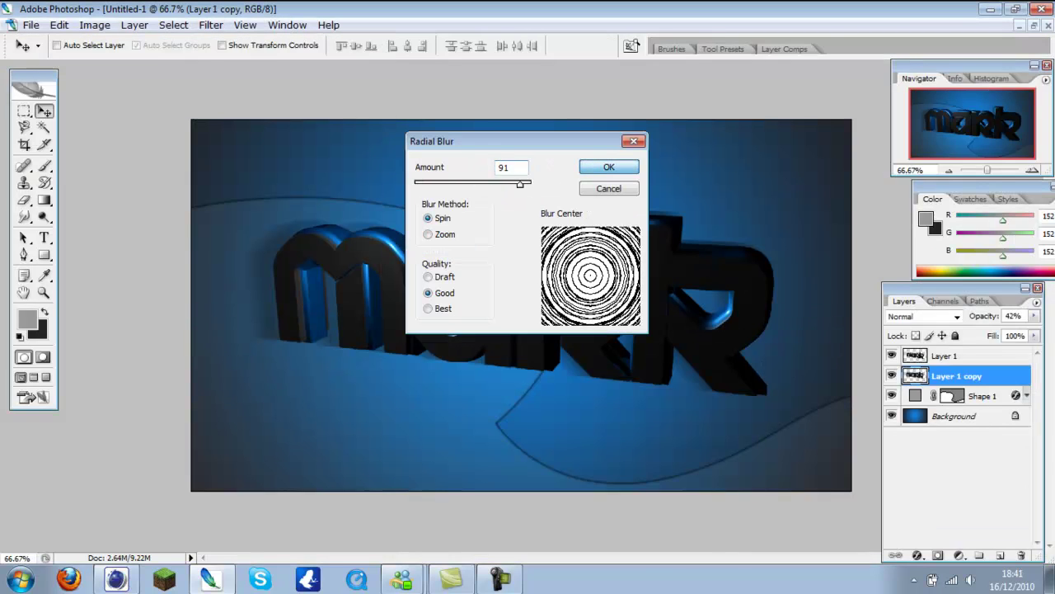
click(608, 167)
click(59, 25)
click(71, 37)
click(210, 24)
click(429, 208)
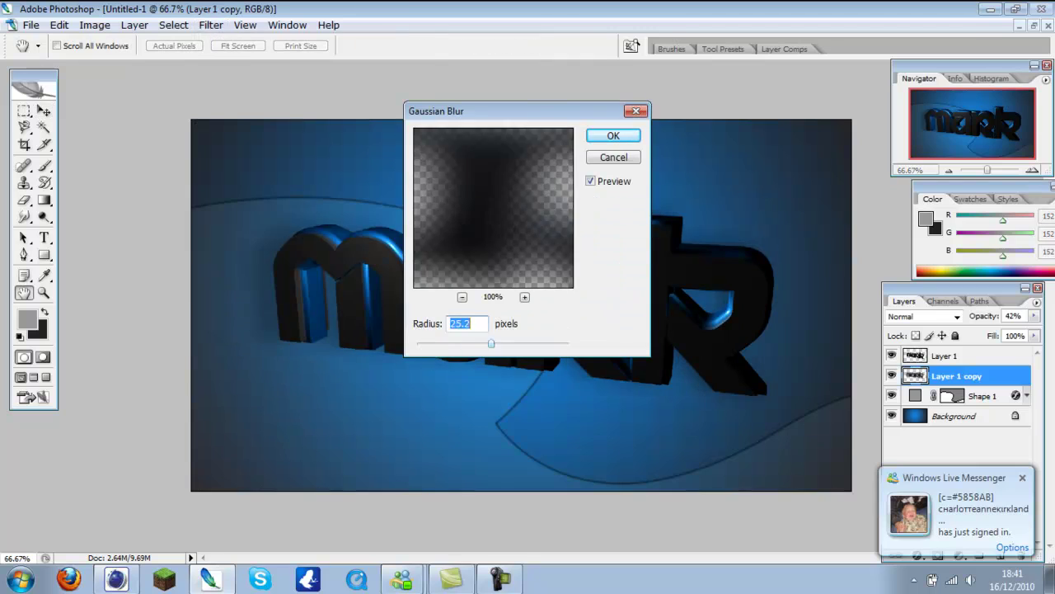
key(Return)
key(ctrl+j)
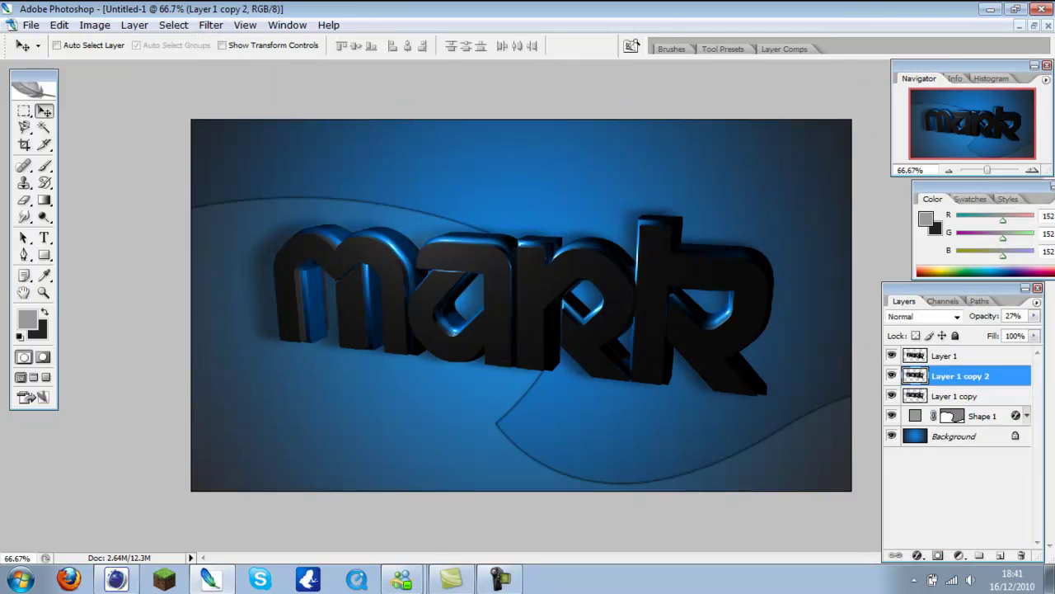
right_click(960, 376)
Step: Merge the blurred copies into one Mark Blur layer and draw a straight Pen strip beneath Mark
click(907, 353)
double_click(960, 376)
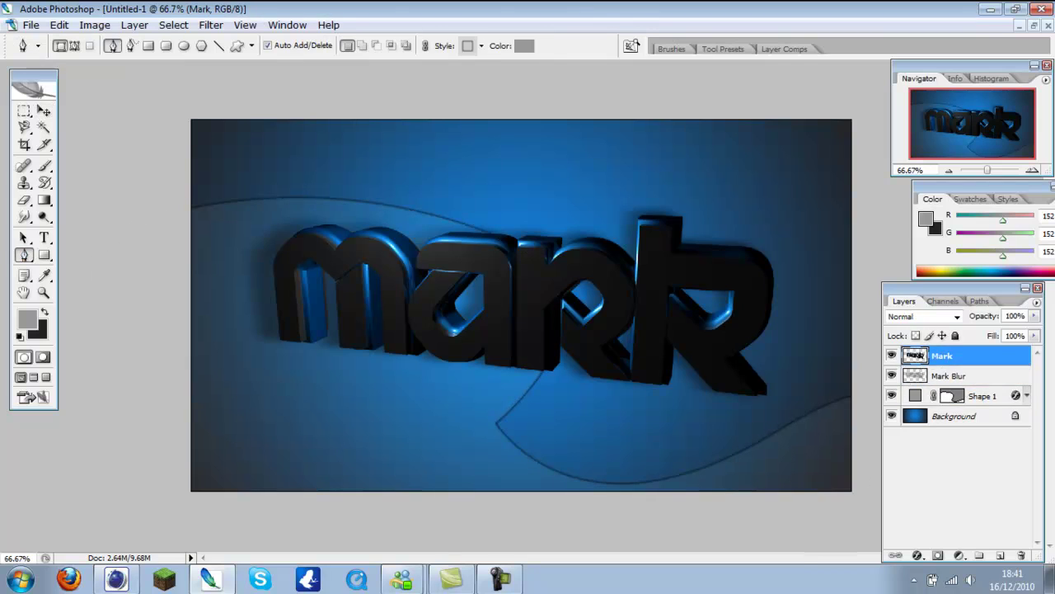
click(189, 356)
click(859, 427)
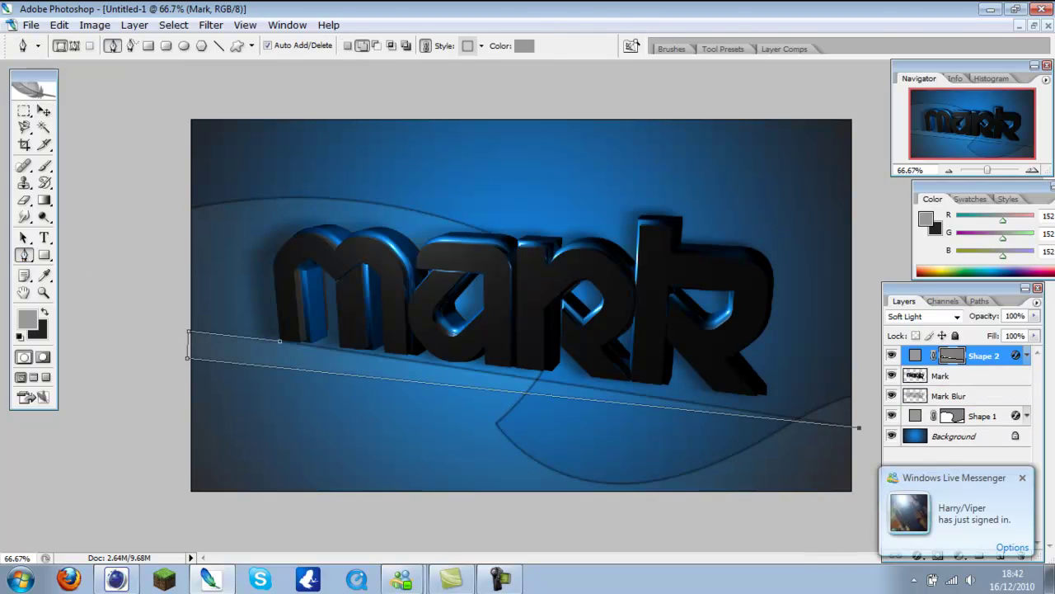
drag(981, 355, 948, 381)
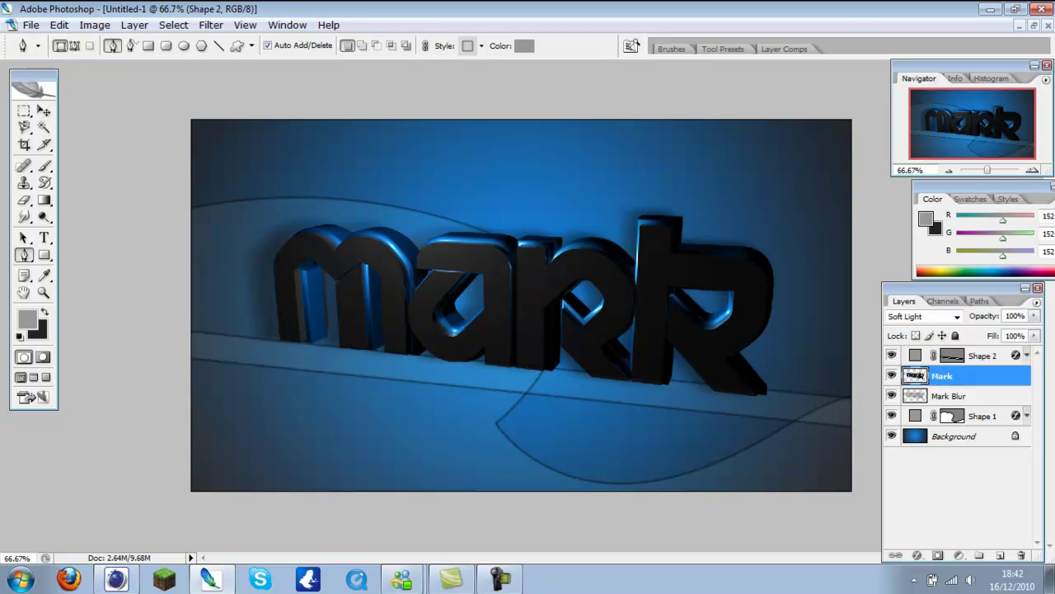
Step: Give the strip Normal blending at lower opacity, then delete it and open a texture file
double_click(1001, 375)
key(Escape)
click(923, 316)
click(964, 8)
drag(984, 316, 948, 315)
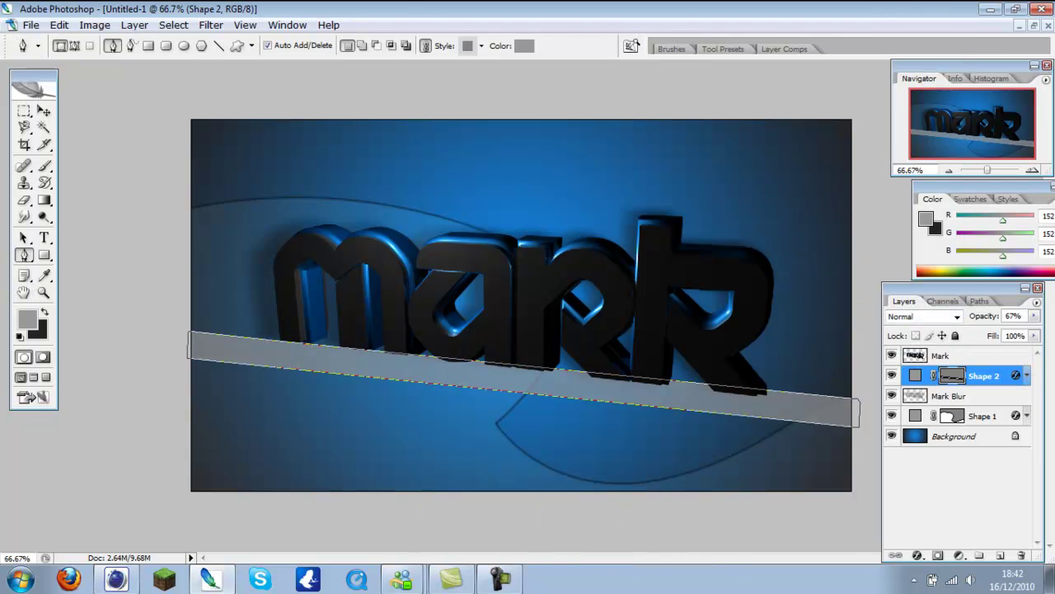
key(v)
key(Delete)
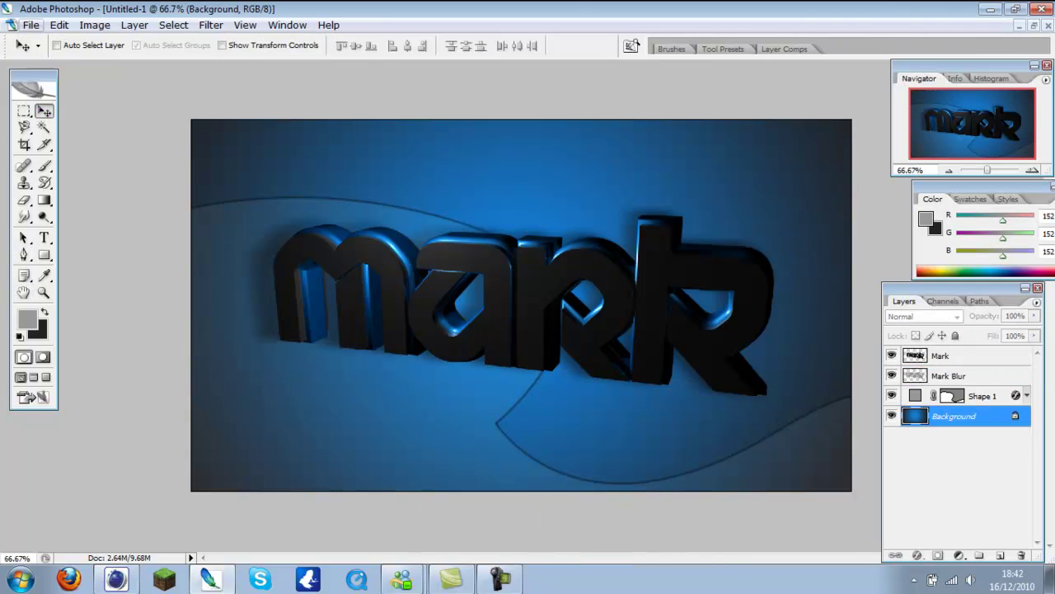
key(ctrl+o)
Step: Browse the graphics pack's Textures folder and open Texture (6) copy.jpg
double_click(165, 106)
double_click(165, 200)
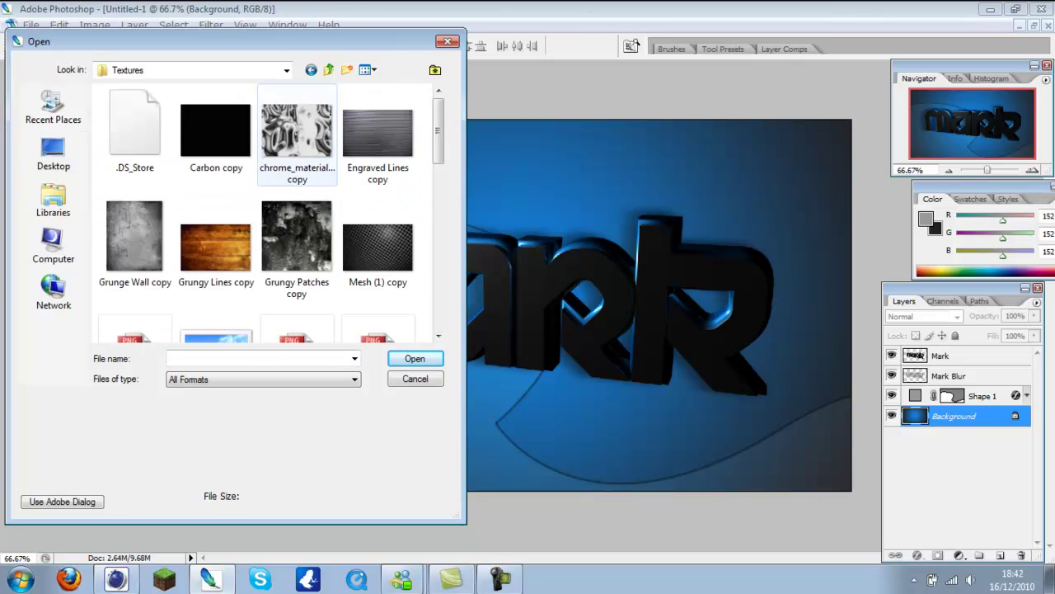
scroll(268, 207, down, 5)
click(299, 283)
click(220, 176)
click(212, 122)
double_click(212, 122)
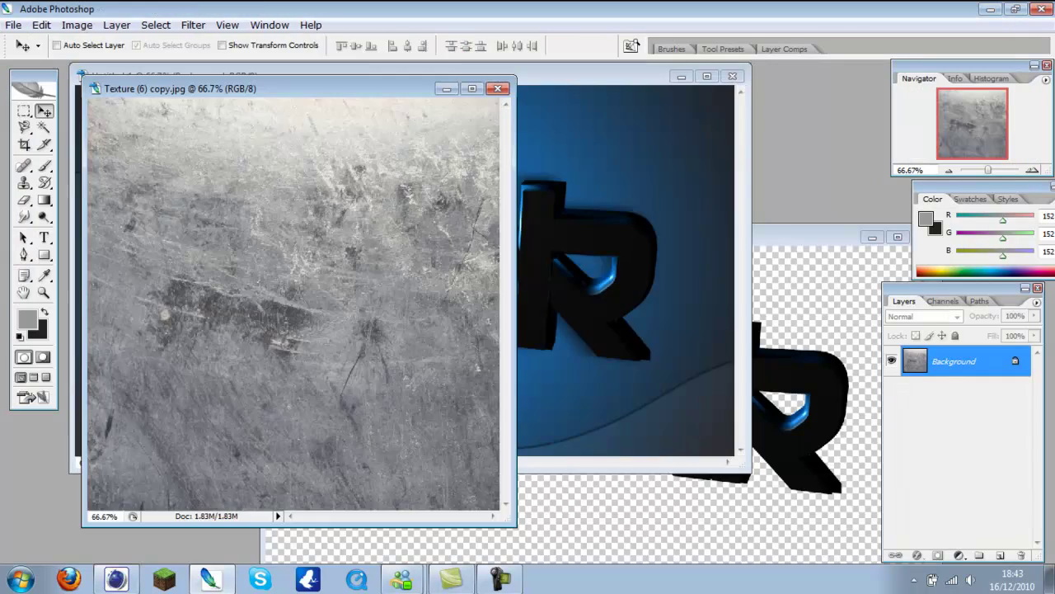
Step: Paste the grunge texture into the artwork, stretch it across the canvas, and set Soft Light
key(ctrl+a)
key(ctrl+c)
key(ctrl+v)
key(ctrl+t)
drag(228, 284, 191, 284)
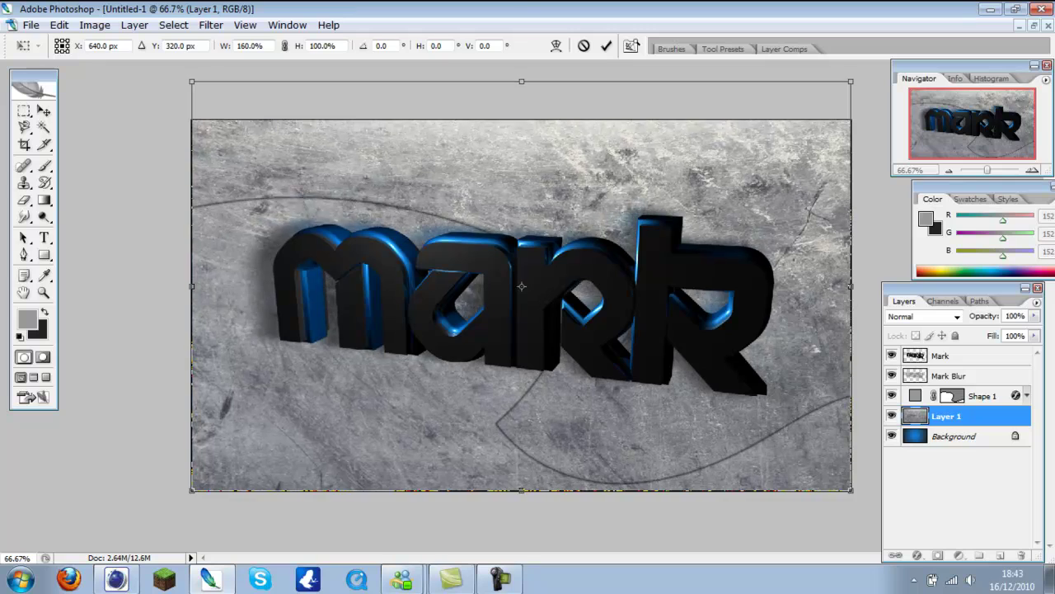
key(Return)
click(923, 316)
click(903, 181)
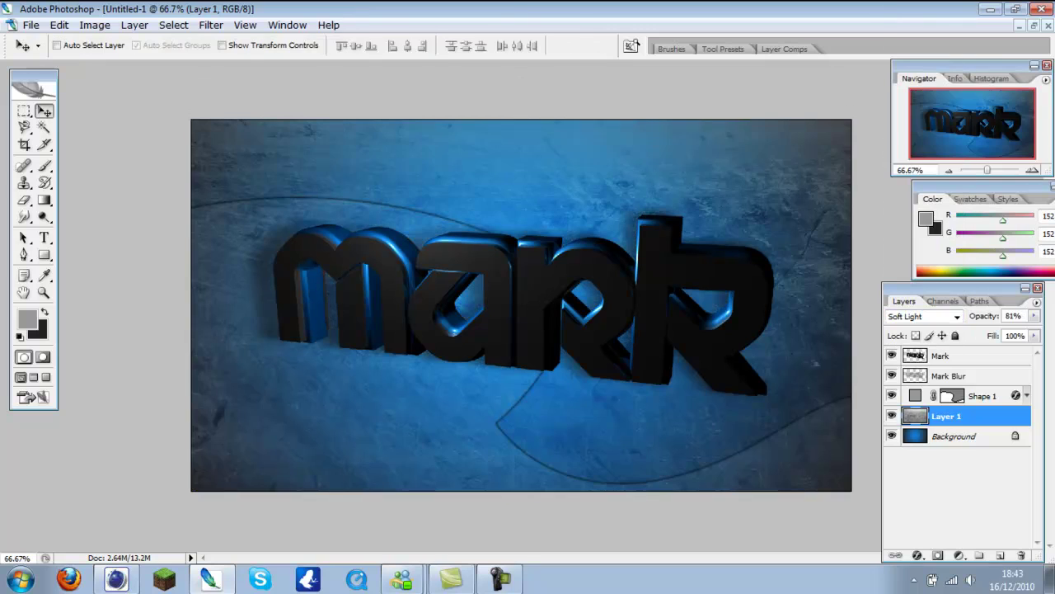
Step: Place the mesh texture, stretch it over the canvas, set Screen at low opacity beneath the grunge
key(ctrl+o)
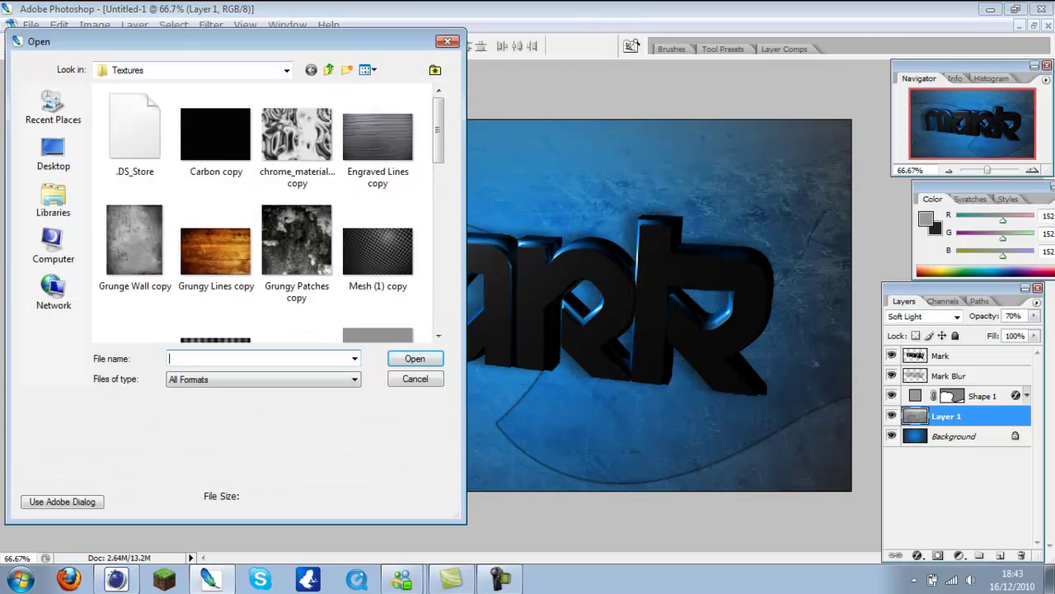
key(Return)
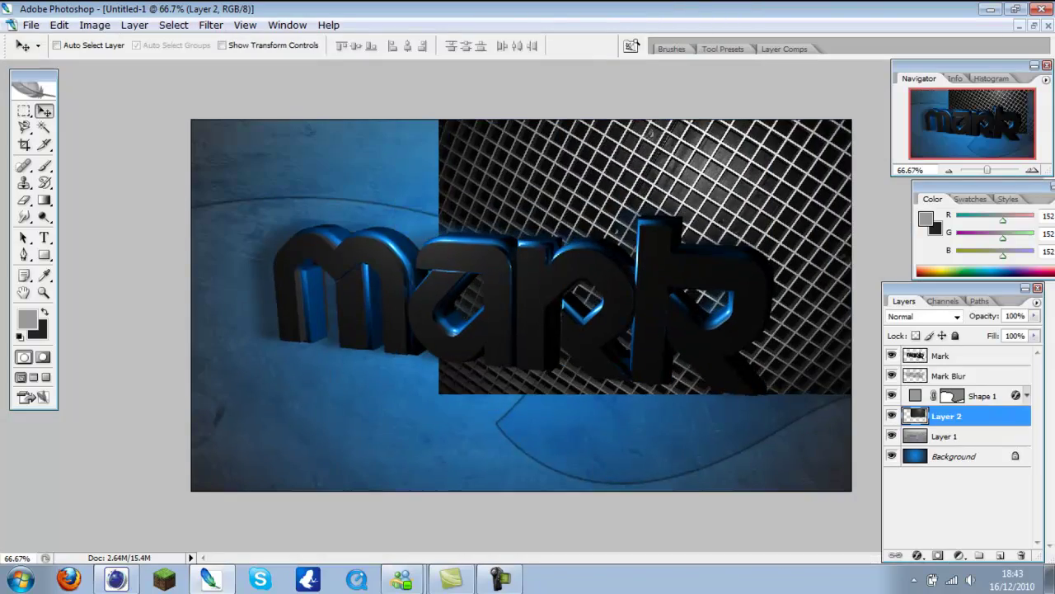
key(ctrl+t)
drag(436, 401, 191, 490)
key(Return)
key(shift+alt+s)
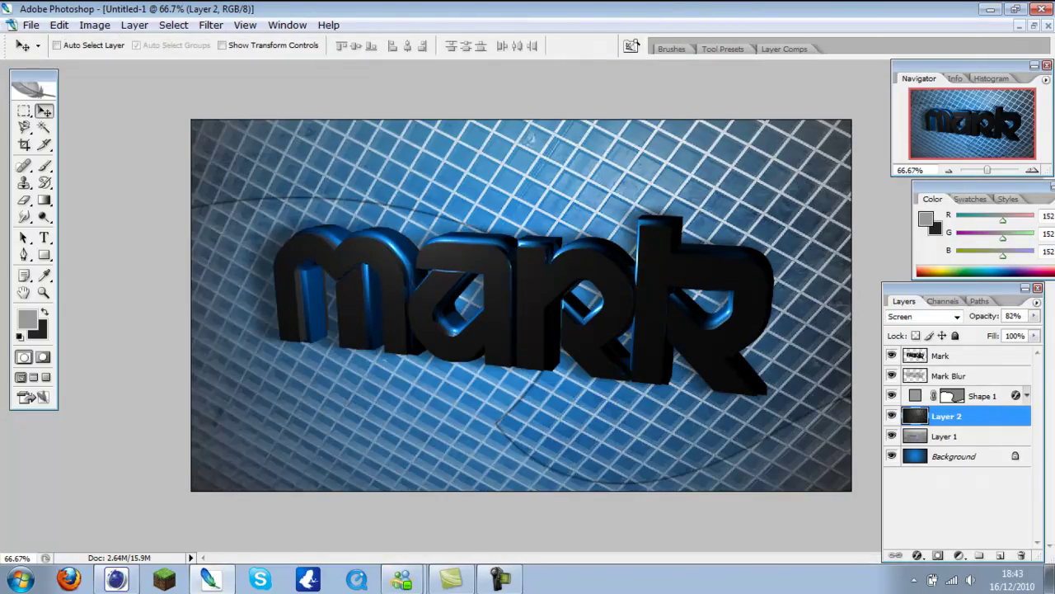
key(0)
key(7)
key(ctrl+bracketleft)
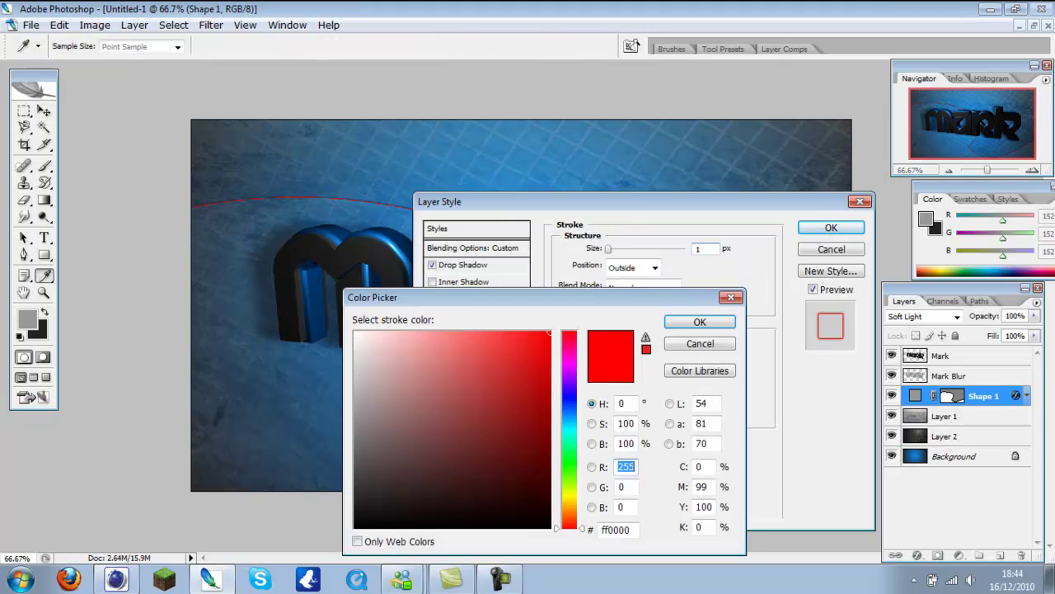
Step: Set the Shape 1 wave to Normal blending at 25% opacity
key(shift+alt+n)
key(2)
key(5)
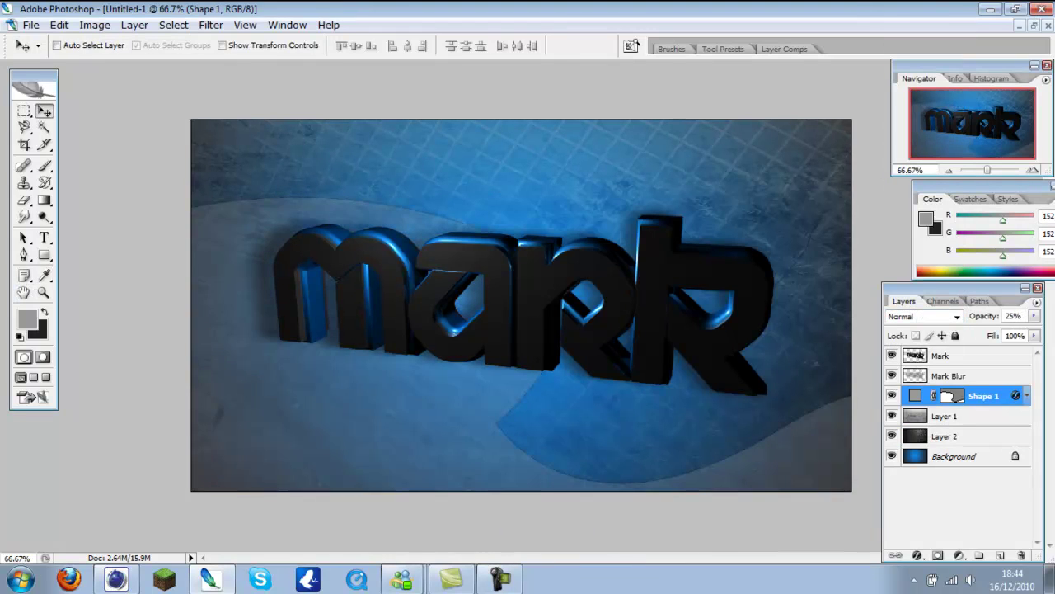
Step: Select the top Mark layer and stamp all visible layers into a new layer
click(940, 356)
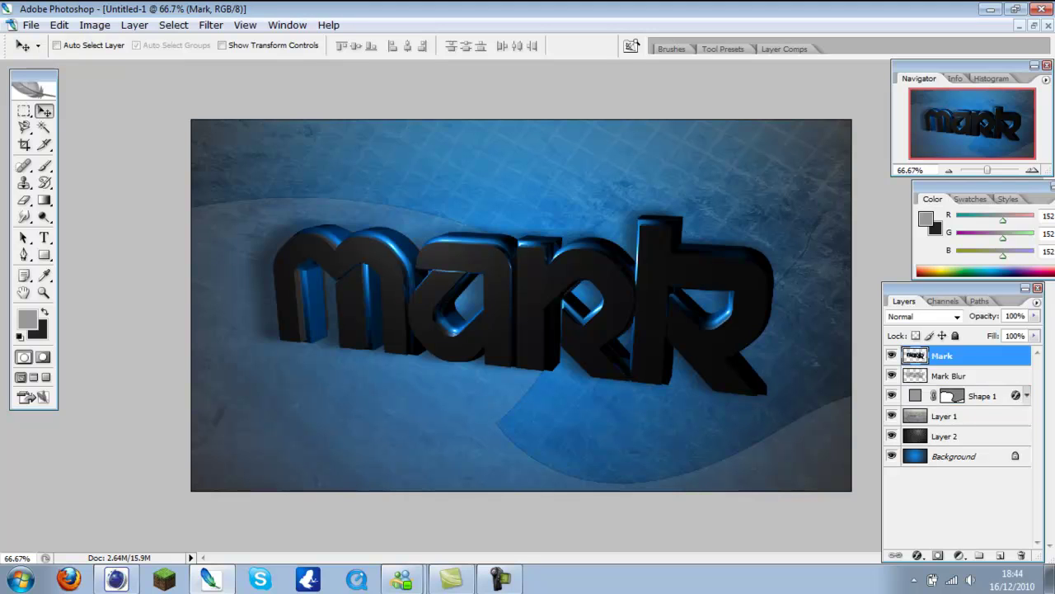
key(ctrl+shift+alt+e)
click(95, 25)
click(287, 25)
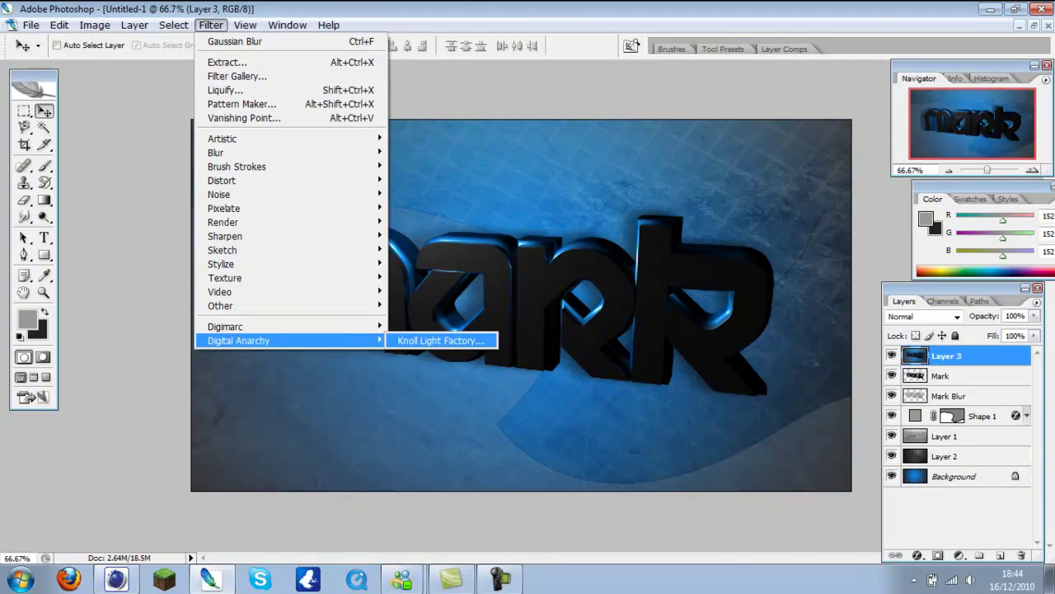
Step: Pick a Knoll Light Factory preset and place the flare above the middle letters
click(437, 338)
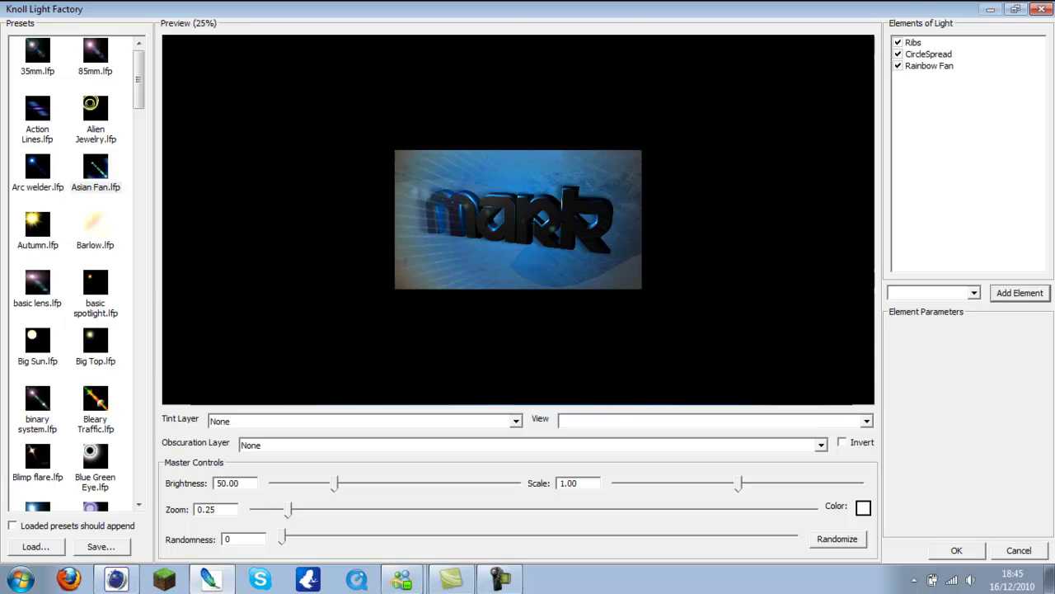
click(37, 284)
click(37, 169)
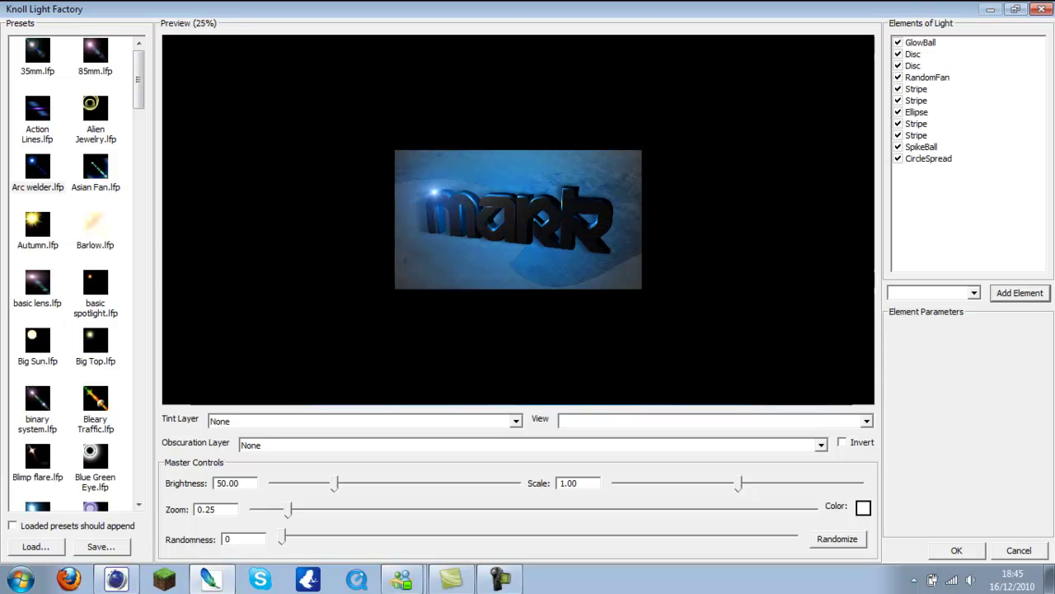
drag(608, 202, 516, 196)
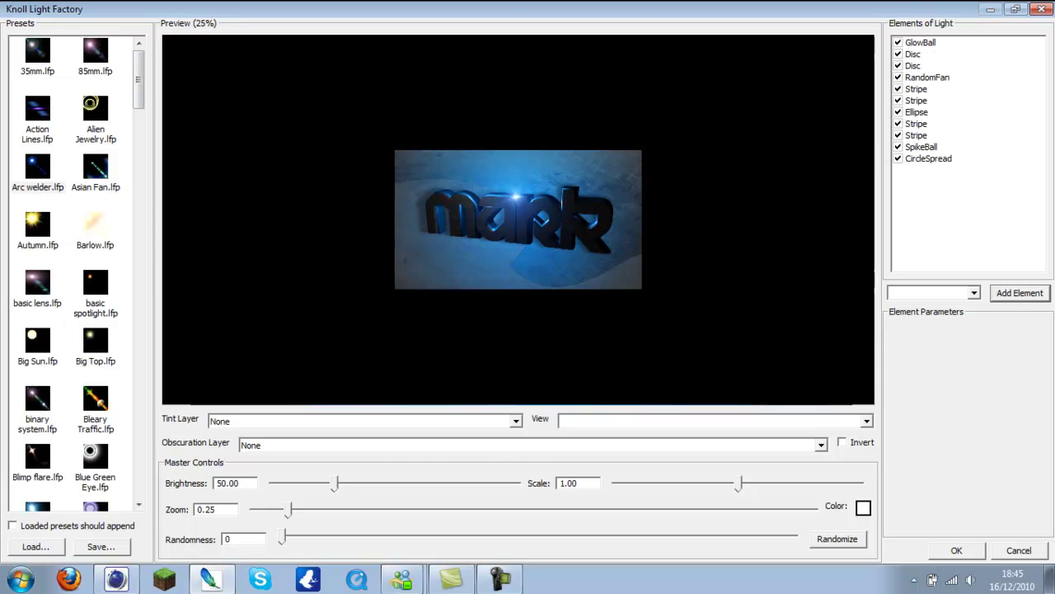
key(Return)
Step: On a new layer, load an extra brush set and stamp white streaks with the 512 px streak brush
click(1000, 555)
key(b)
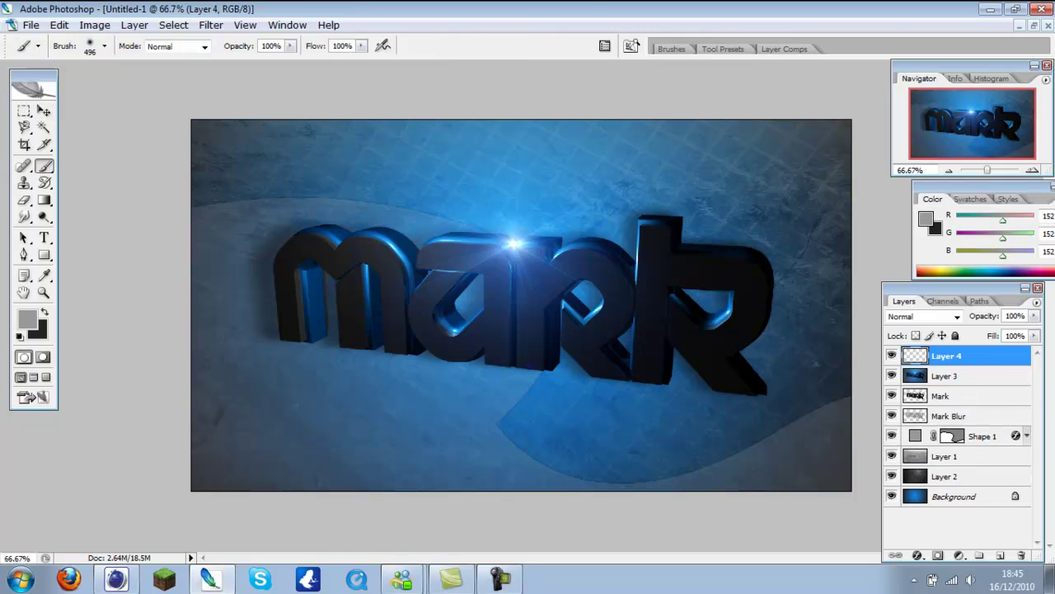
click(105, 46)
click(196, 66)
click(372, 217)
double_click(33, 156)
click(792, 404)
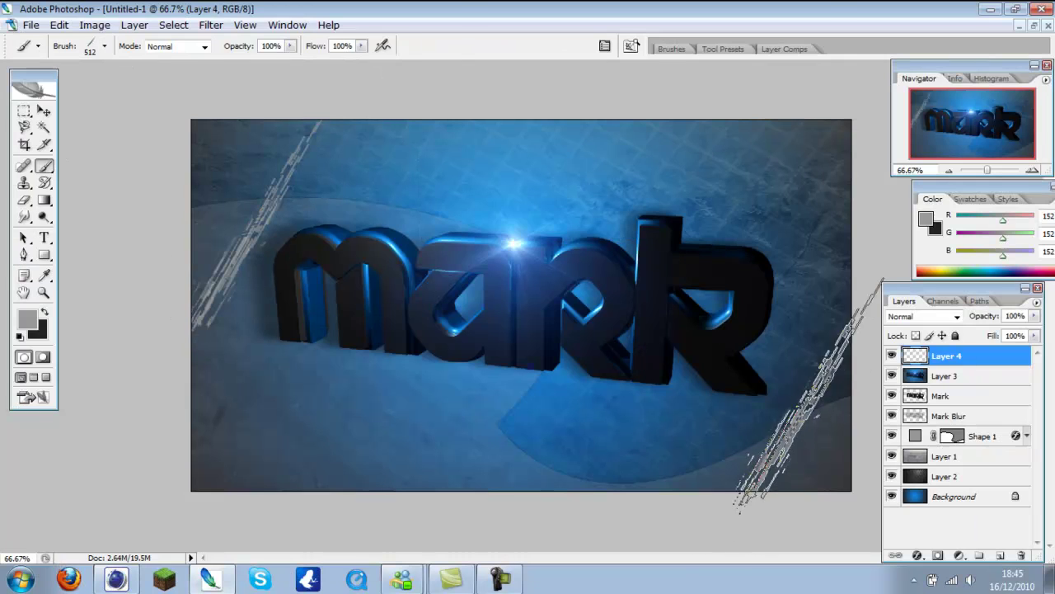
Step: Smudge the left-edge and bottom-right streaks into the background
key(r)
click(104, 46)
drag(256, 231, 299, 134)
drag(206, 317, 239, 255)
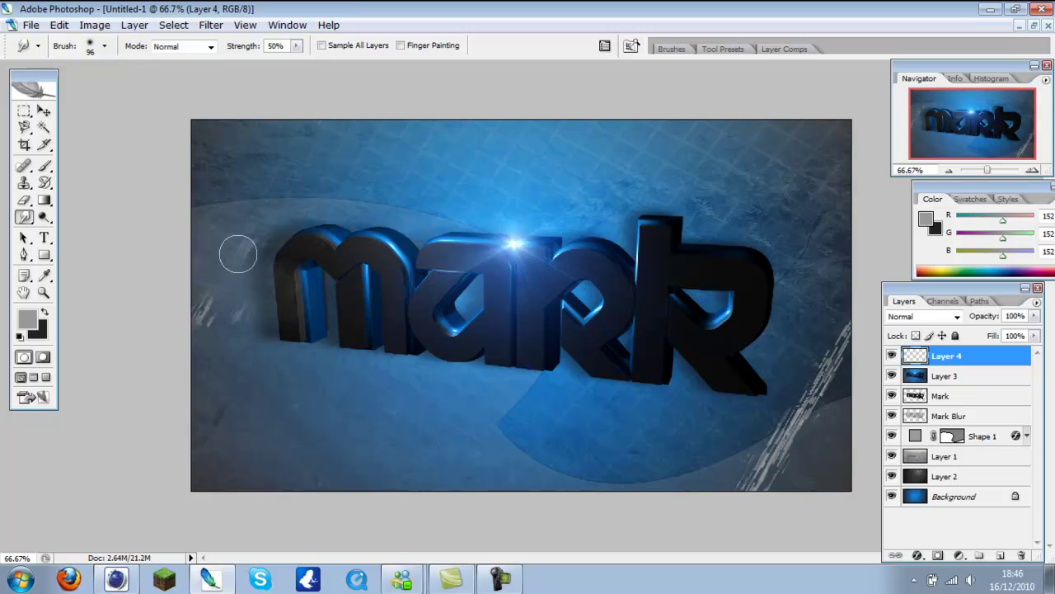
mouse_move(808, 330)
mouse_down()
mouse_move(816, 416)
mouse_move(709, 476)
mouse_up()
Step: Stamp a merged copy of the visible image into new Layer 5
click(1000, 555)
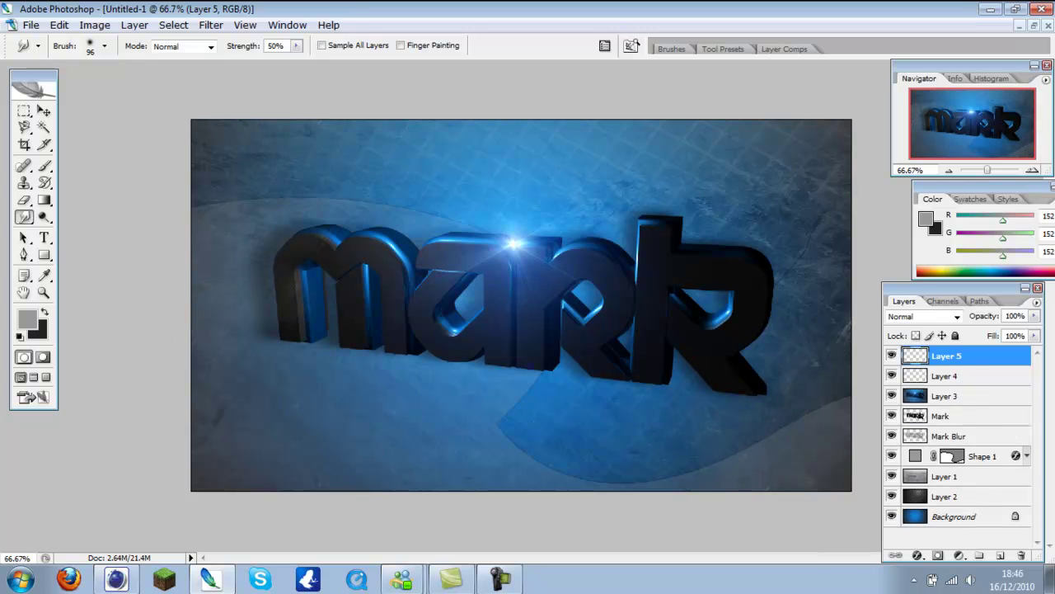
click(95, 25)
click(119, 96)
key(Return)
Step: Set up the Dodge tool, trying brush sizes of 723 px and 271 px
key(o)
right_click(203, 71)
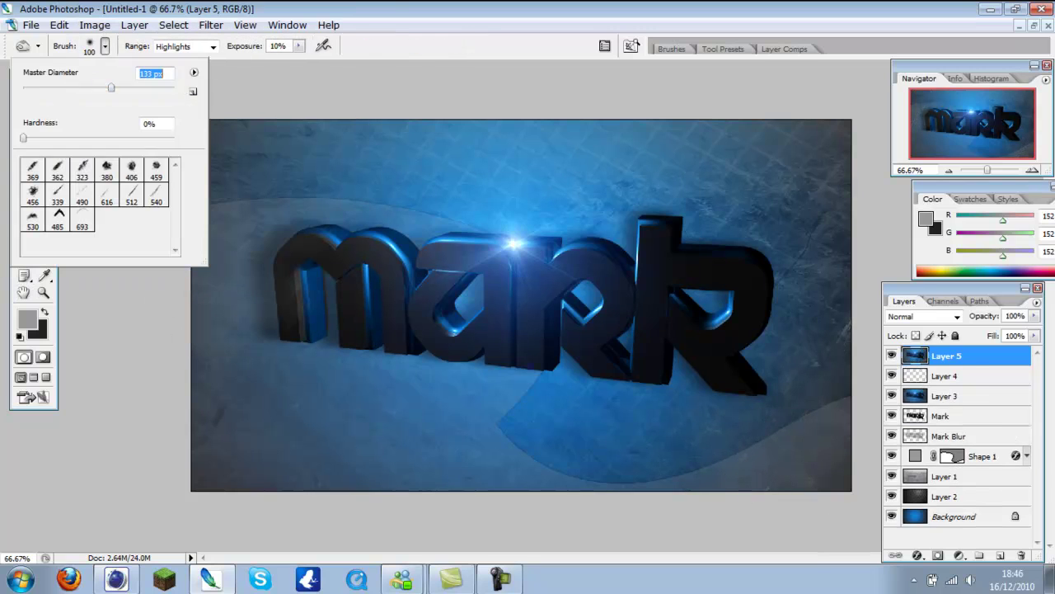
key(Return)
right_click(203, 70)
text(723)
key(Return)
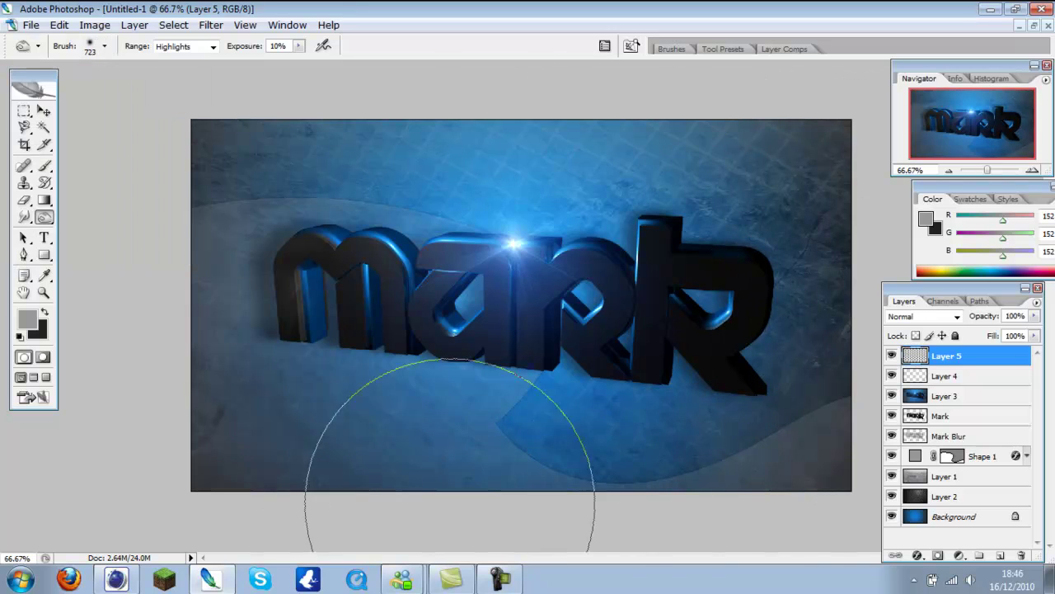
right_click(203, 71)
text(271)
key(Return)
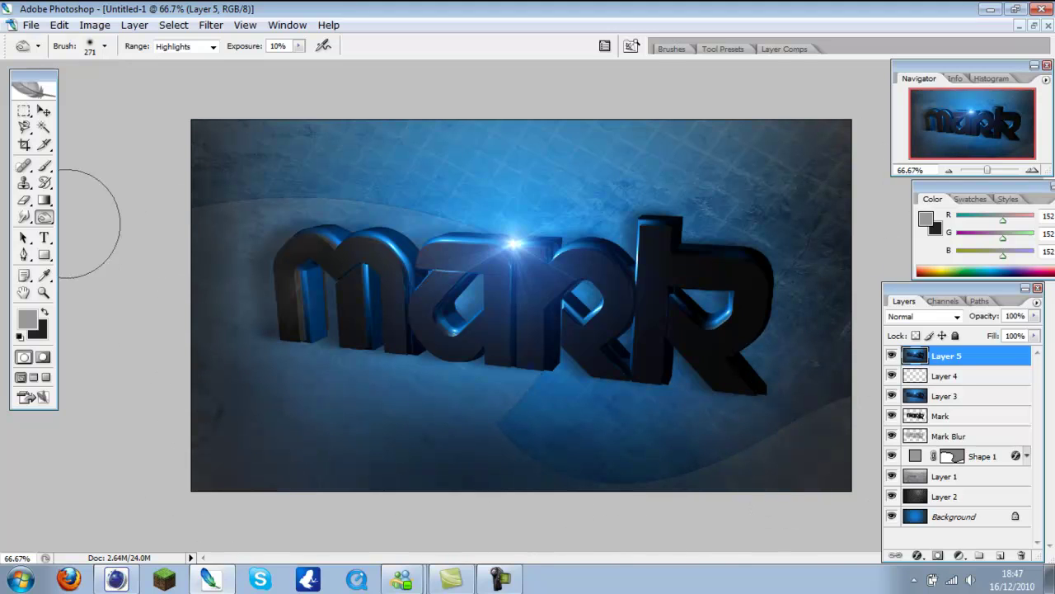
Step: Dodge highlights on the letters and background using 445 px and 194 px brushes
right_click(45, 217)
click(93, 207)
click(105, 46)
text(445)
key(Return)
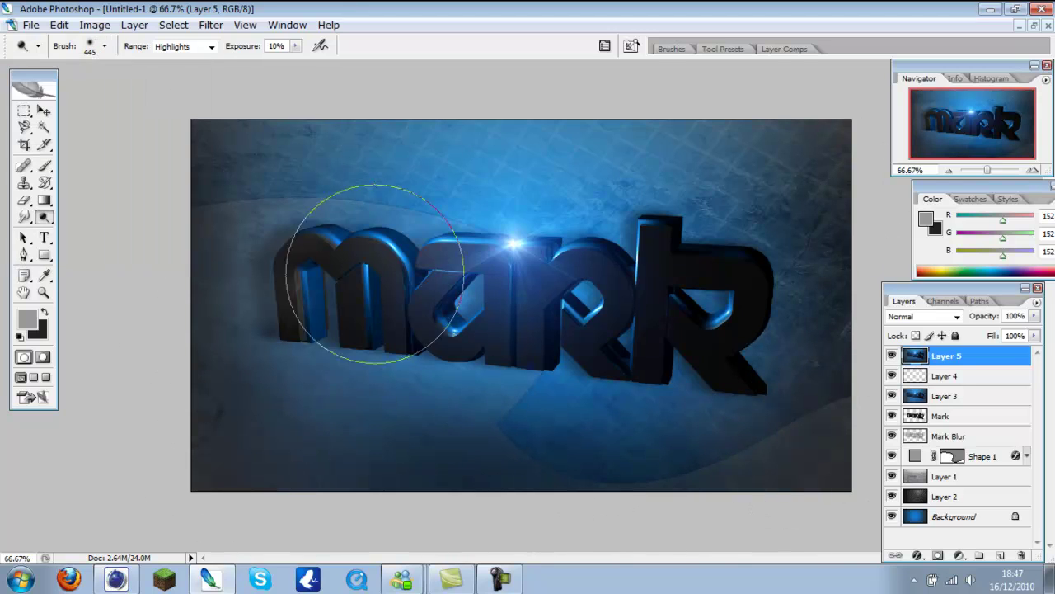
click(105, 46)
text(194)
key(Return)
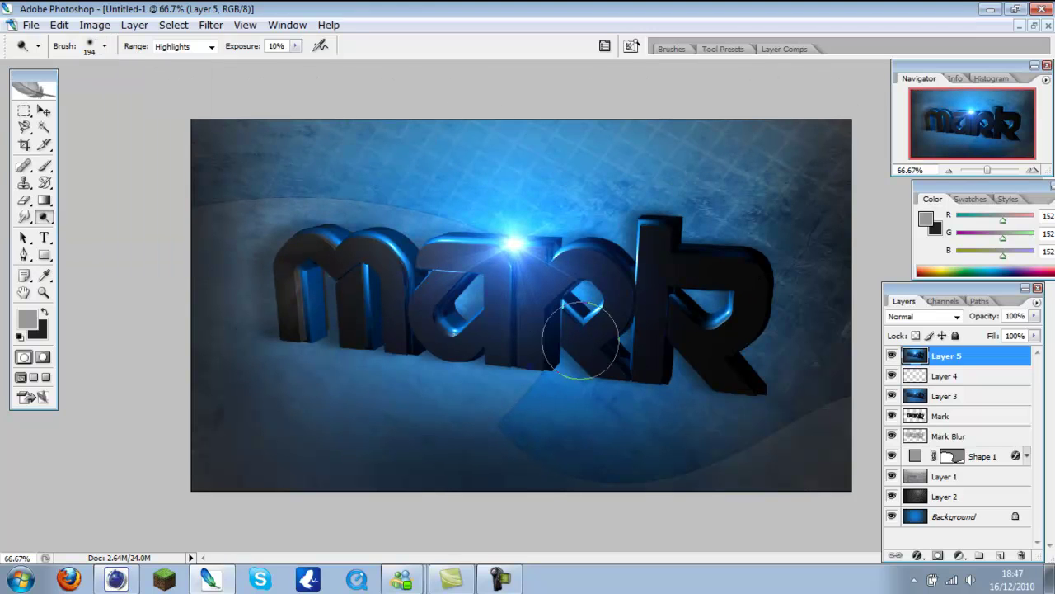
drag(784, 256, 784, 198)
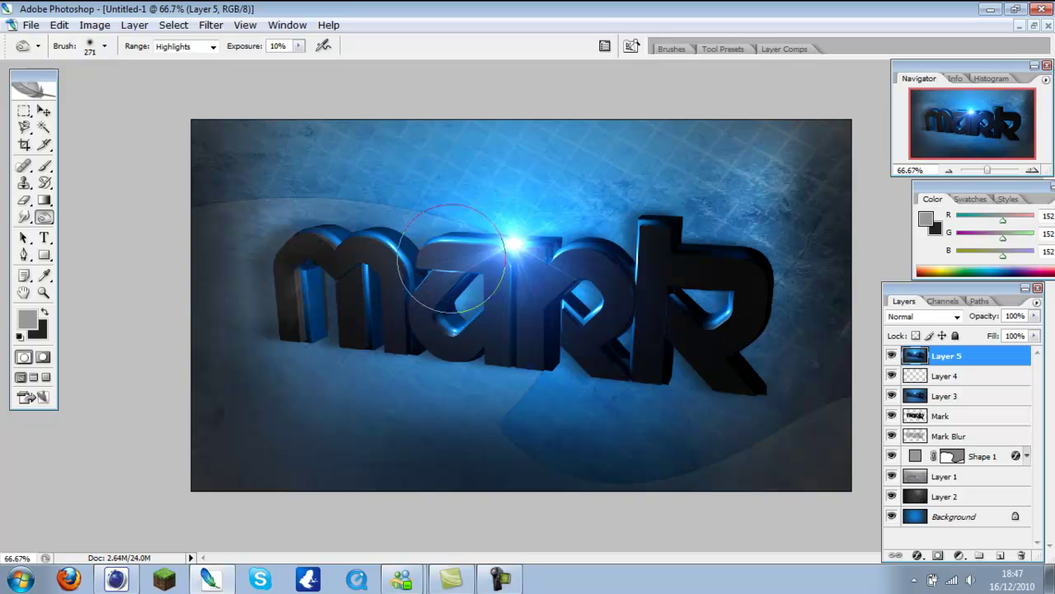
Step: Reset colours to black and white and start a text layer below the letters
key(t)
key(d)
click(291, 360)
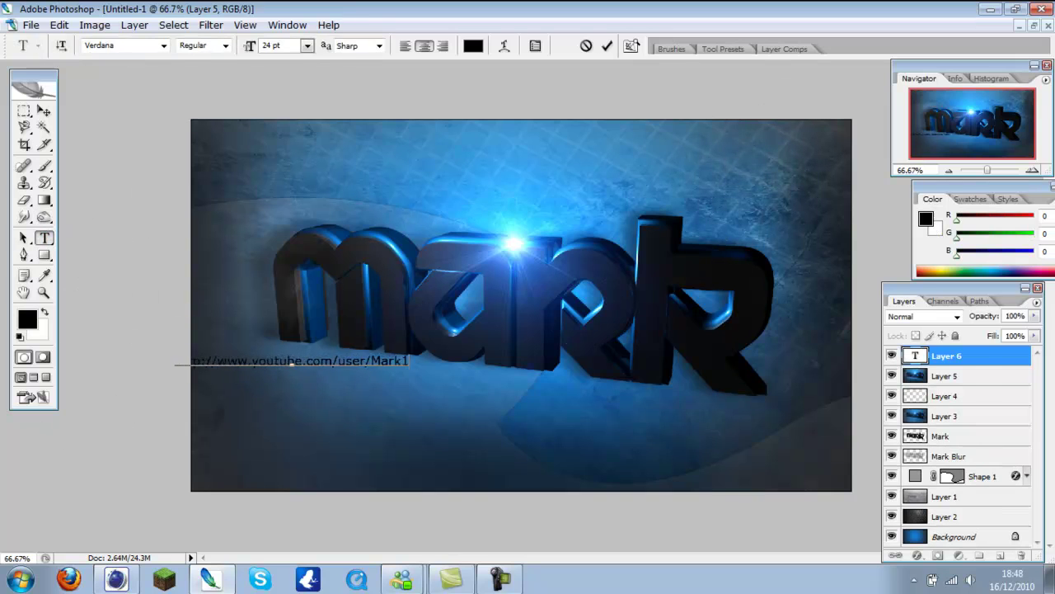
Step: Type the channel URL, position and rotate it beneath the mark letters, and commit
text(0909)
drag(291, 362, 482, 400)
drag(631, 400, 614, 416)
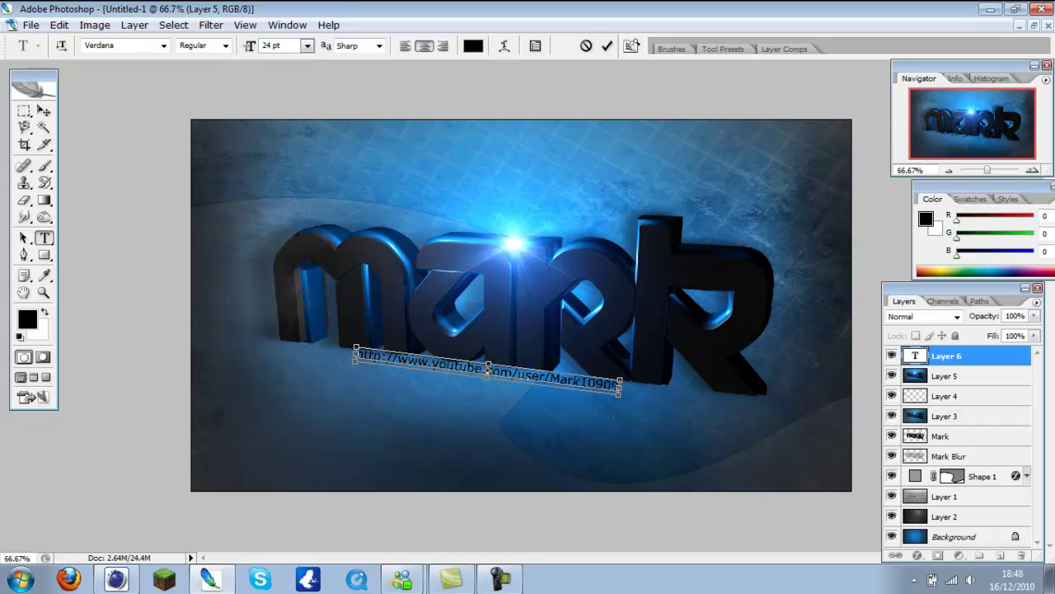
key(Return)
key(ctrl+Return)
key(v)
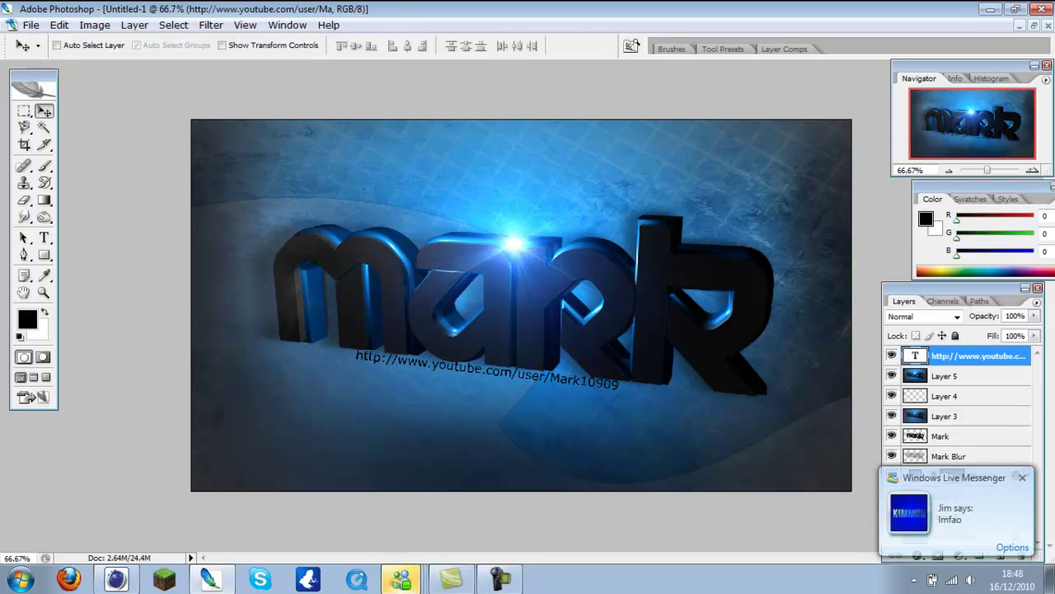
Step: Add a drop shadow style to the URL layer, then select the whole canvas
double_click(981, 355)
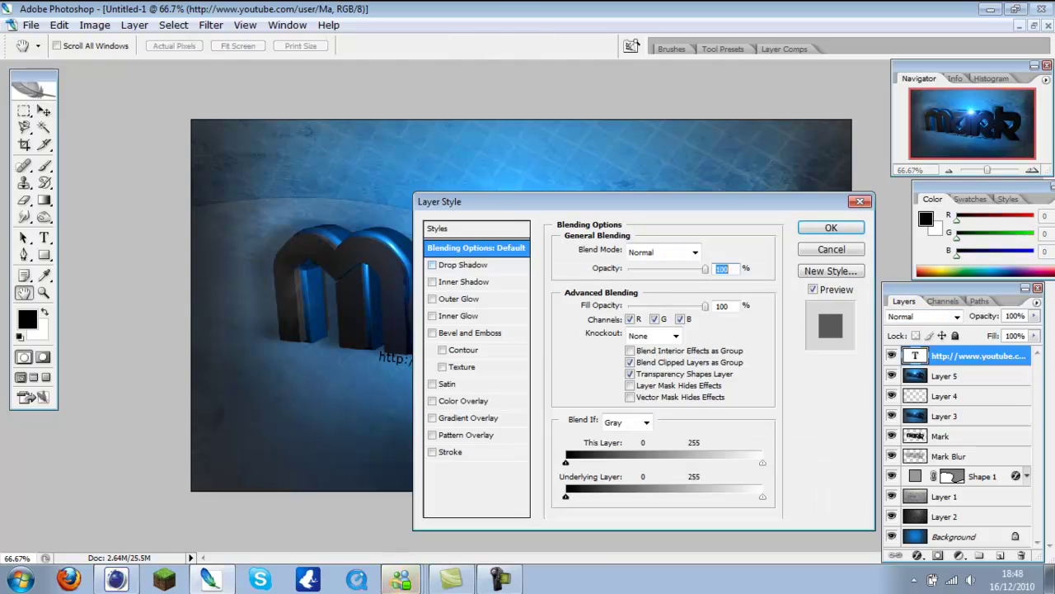
click(448, 267)
click(822, 224)
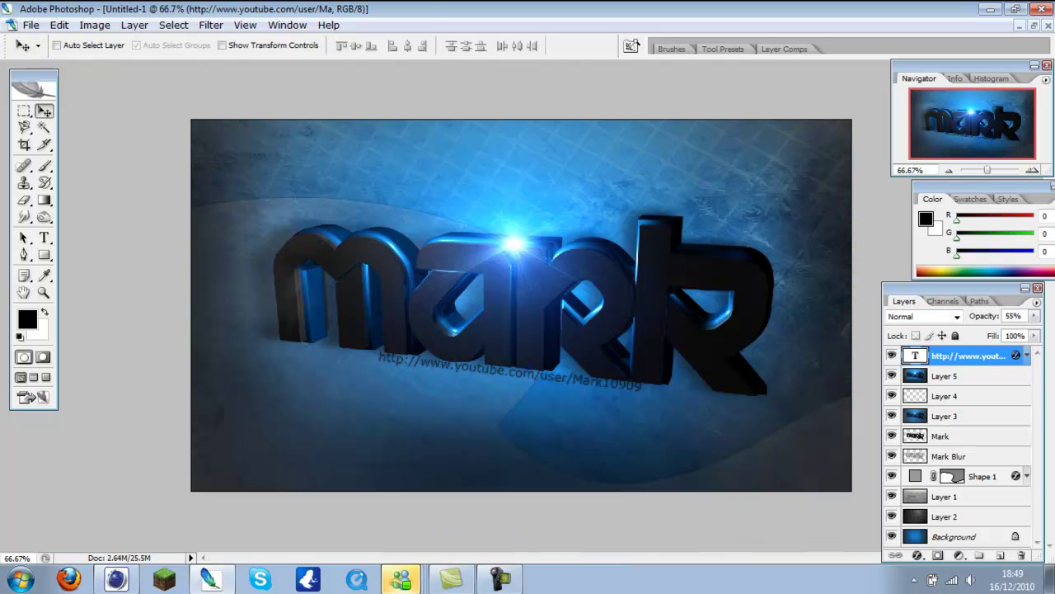
key(ctrl+a)
click(173, 24)
Step: Confirm the border selection and add a new vignette layer above the URL text
key(Return)
key(b)
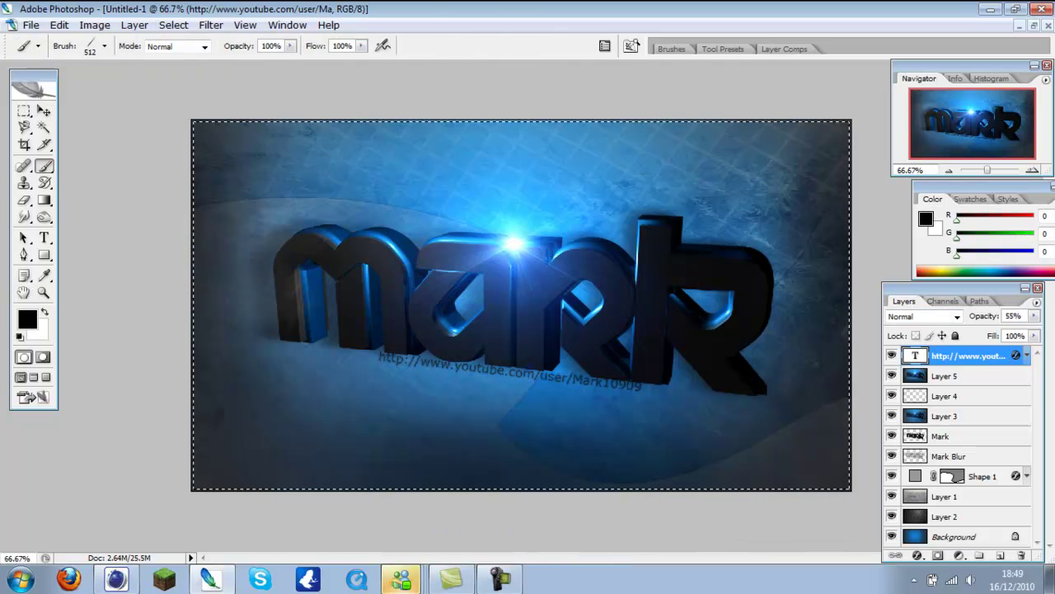
key(ctrl+shift+alt+n)
key(ctrl+bracketright)
click(173, 24)
key(Escape)
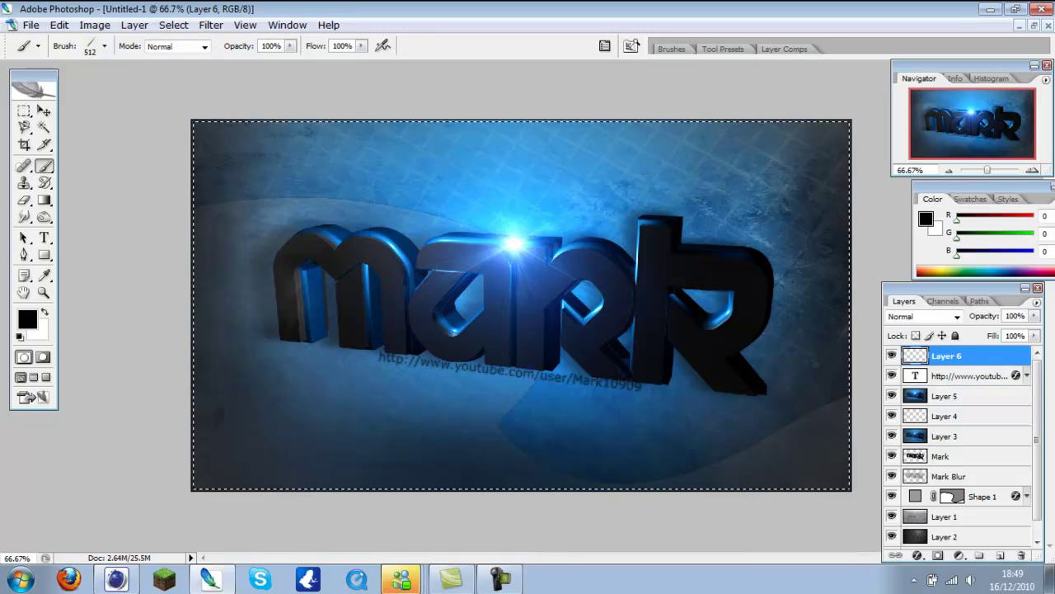
Step: Paint the black vignette with a 455 px soft round brush and set the layer style
click(105, 46)
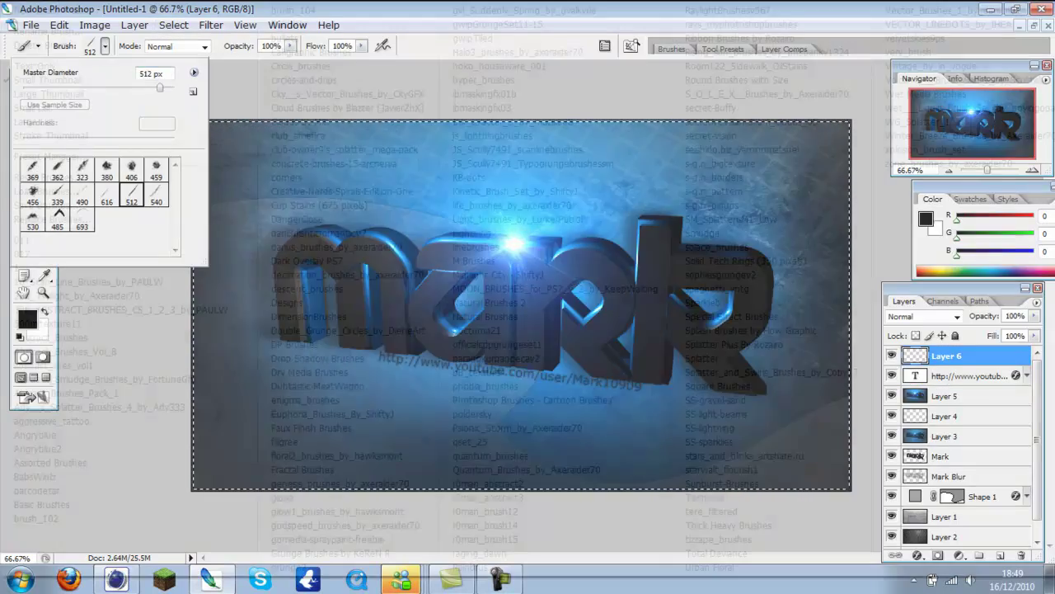
click(33, 169)
key(Return)
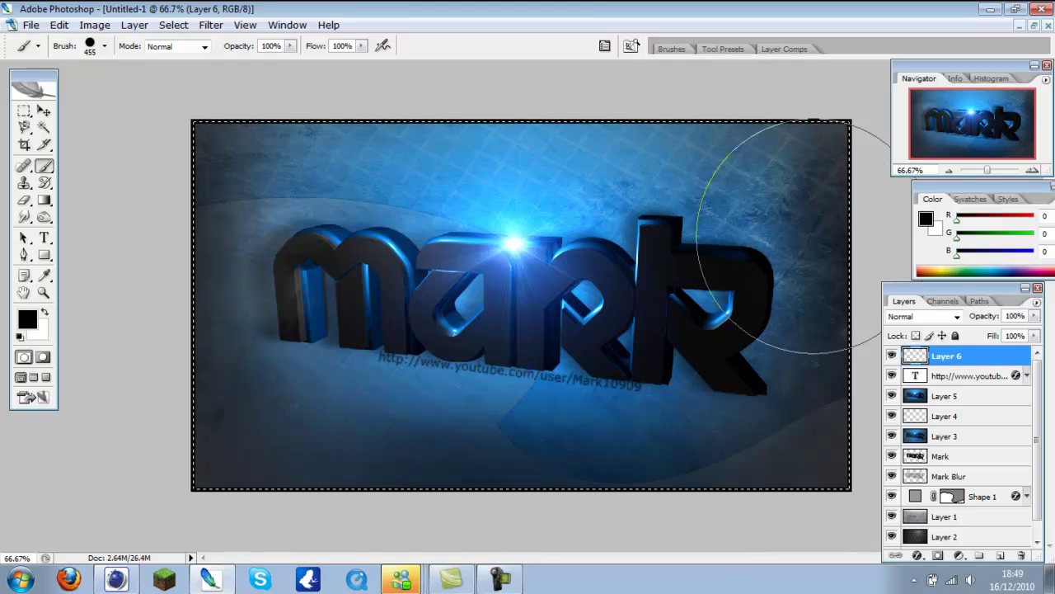
click(923, 315)
key(Escape)
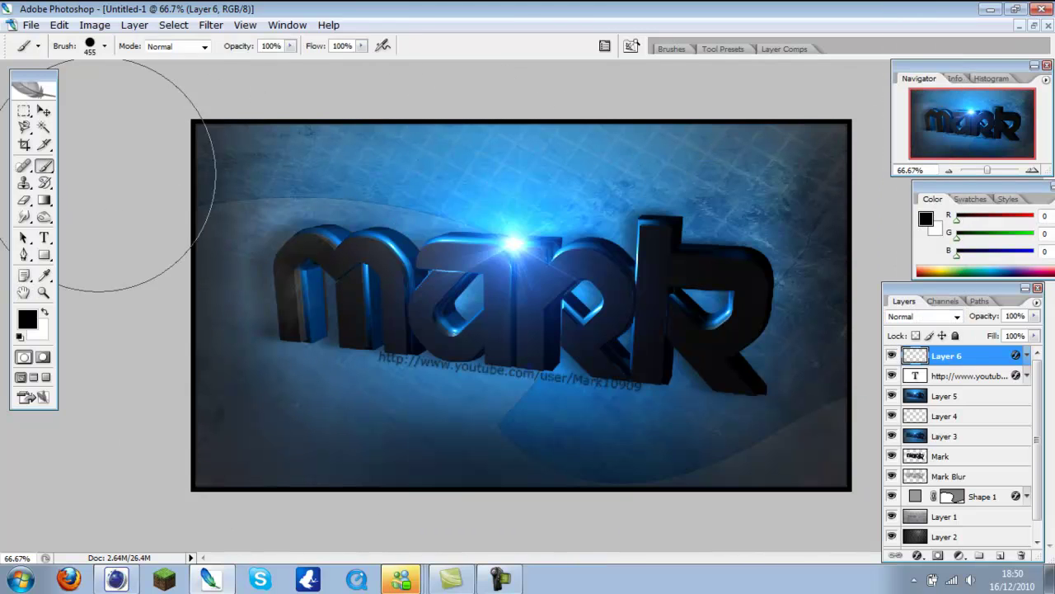
click(31, 25)
Step: Save the finished artwork to the Desktop as a Photoshop PSD file
click(49, 127)
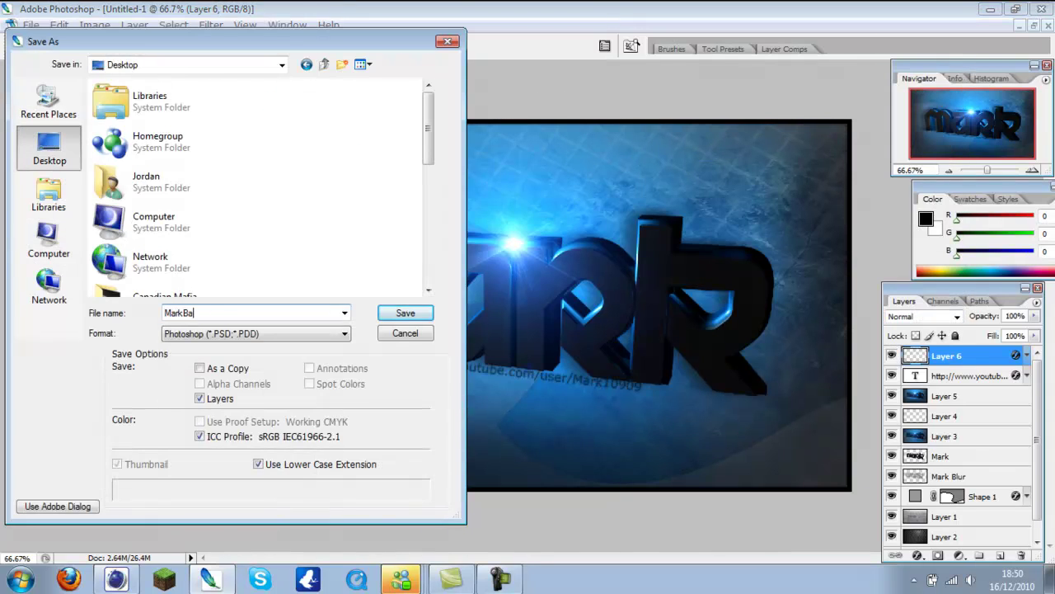
click(255, 333)
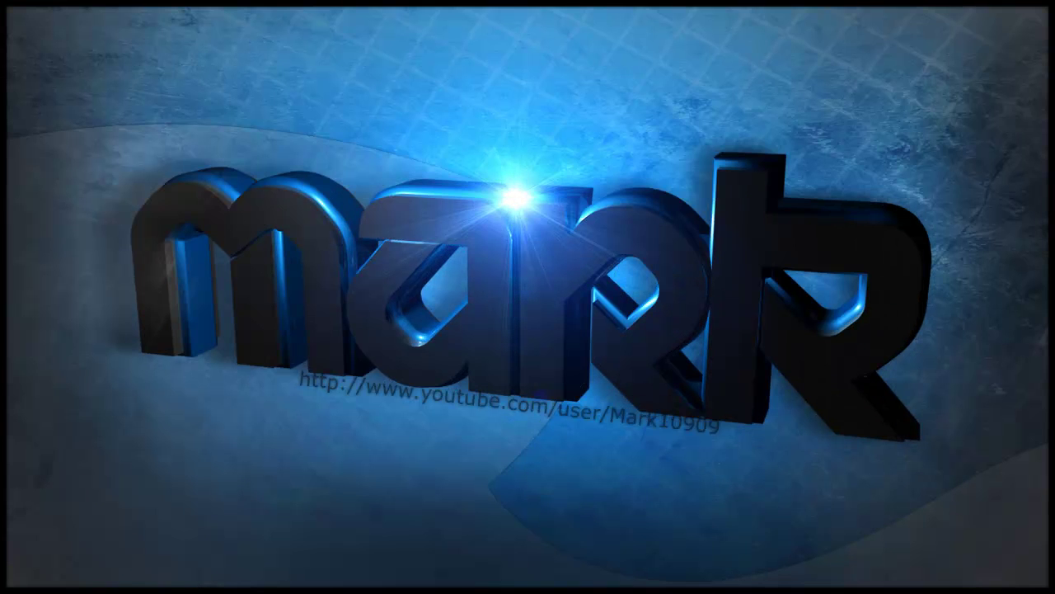